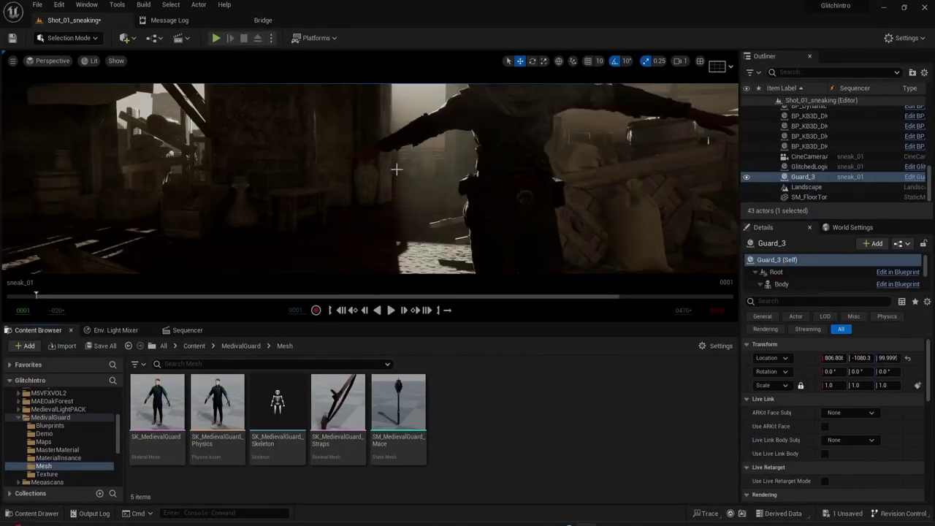
# Select GlitchedLogic and scrub its sneak_01 Sequencer animation between frames 5 and 25.
pyautogui.click(438, 174)
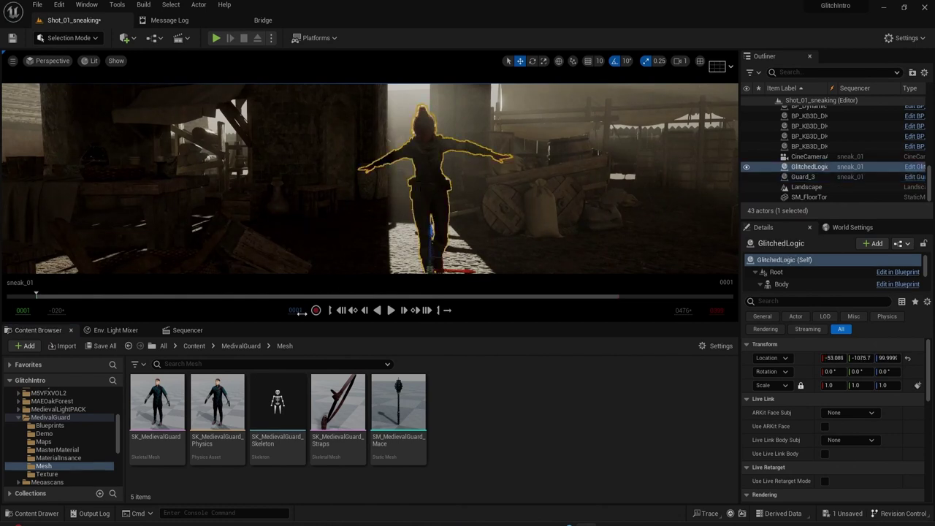
pyautogui.click(192, 330)
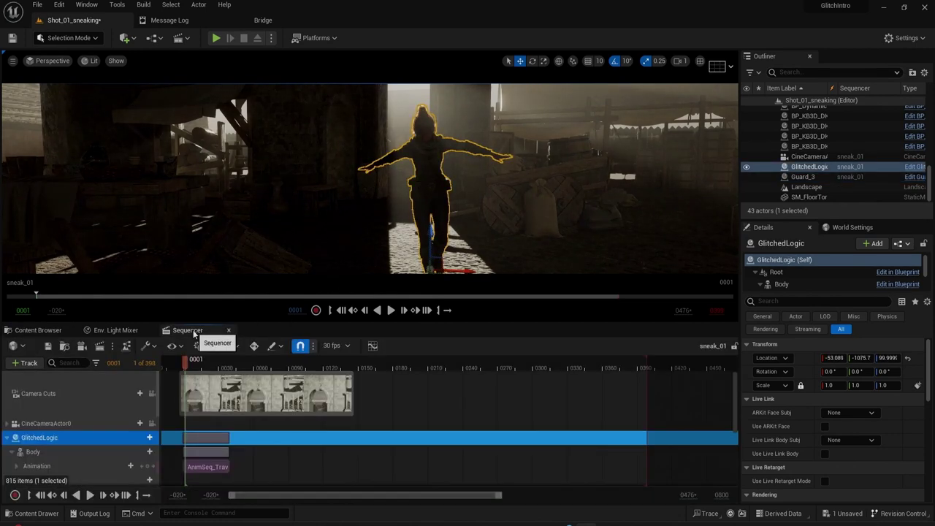
pyautogui.moveTo(184, 367)
pyautogui.mouseDown()
pyautogui.moveTo(229, 366)
pyautogui.moveTo(191, 375)
pyautogui.mouseUp()
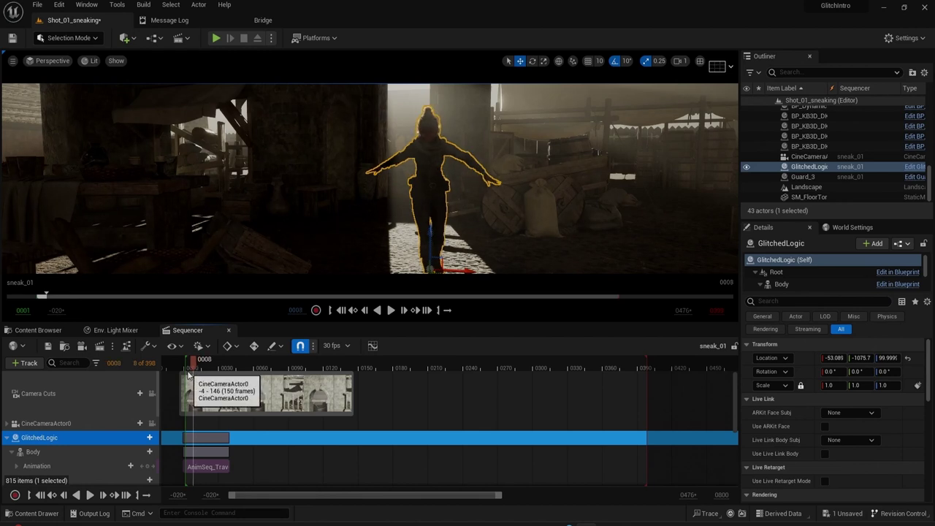
pyautogui.click(191, 366)
pyautogui.moveTo(191, 366)
pyautogui.mouseDown()
pyautogui.moveTo(214, 368)
pyautogui.moveTo(206, 374)
pyautogui.mouseUp()
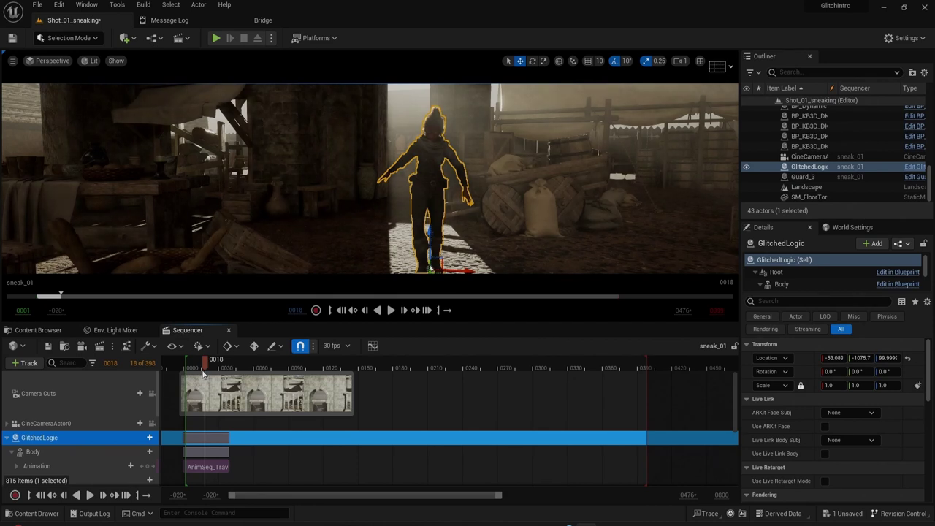
pyautogui.moveTo(201, 374)
pyautogui.mouseDown()
pyautogui.moveTo(192, 372)
pyautogui.moveTo(221, 371)
pyautogui.moveTo(187, 371)
pyautogui.moveTo(221, 371)
pyautogui.moveTo(202, 374)
pyautogui.mouseUp()
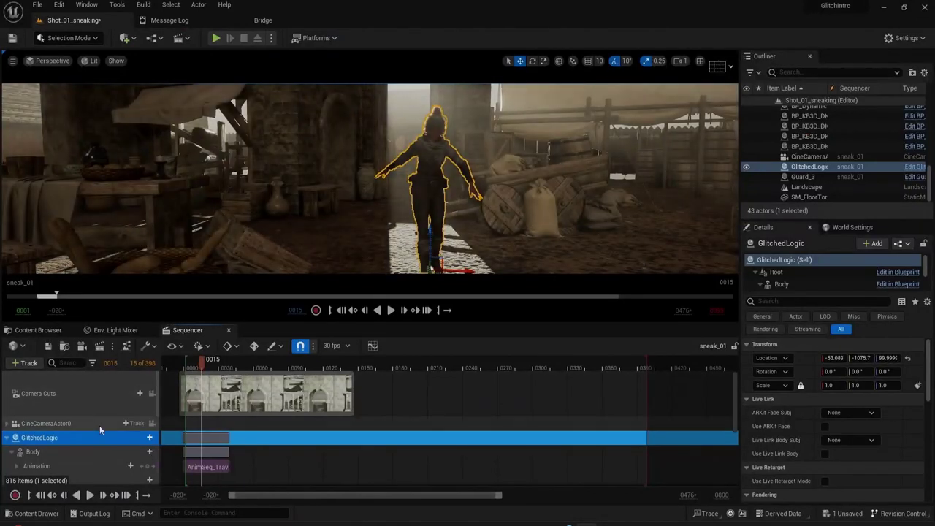
# Select the SK_MedievalGuard skeletal mesh and inspect its asset actions menu without acting.
pyautogui.click(43, 330)
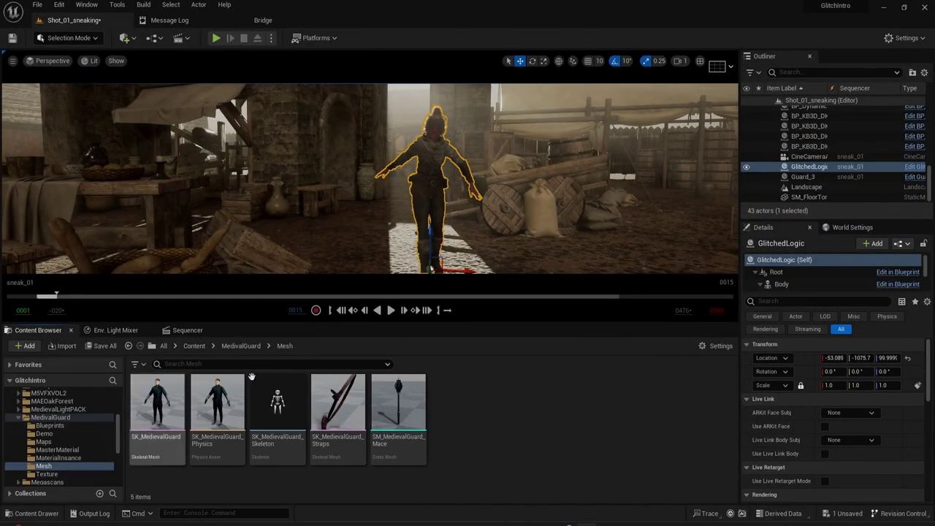
pyautogui.click(153, 447)
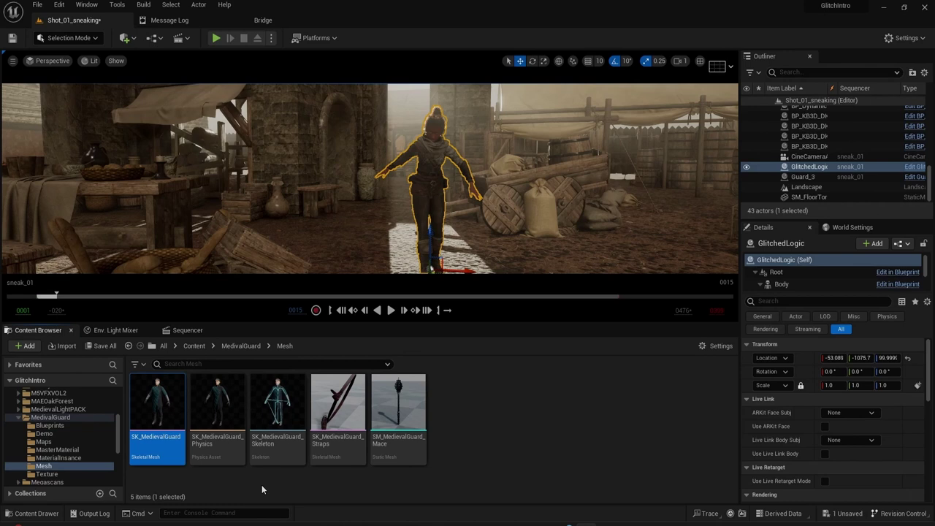
pyautogui.rightClick(155, 427)
pyautogui.moveTo(186, 282)
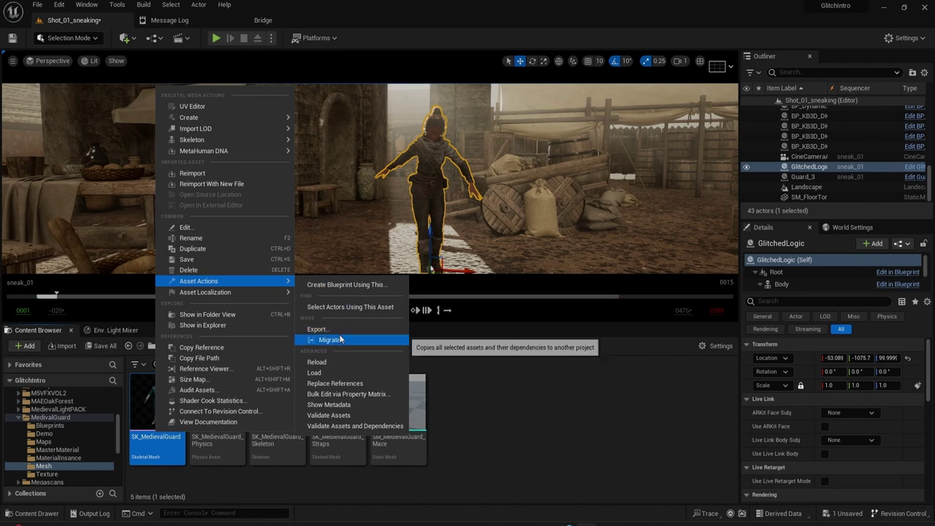
pyautogui.click(532, 436)
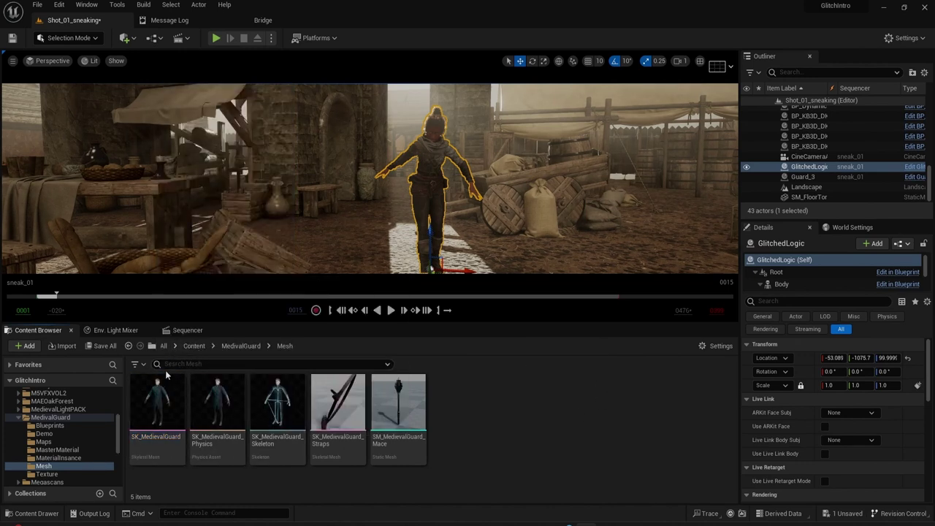
# Browse into Guard_003 > Male > Tall > NormalWeight > Body and inspect m_tal_nrw_body's asset actions.
pyautogui.scroll(2, 90, 424)
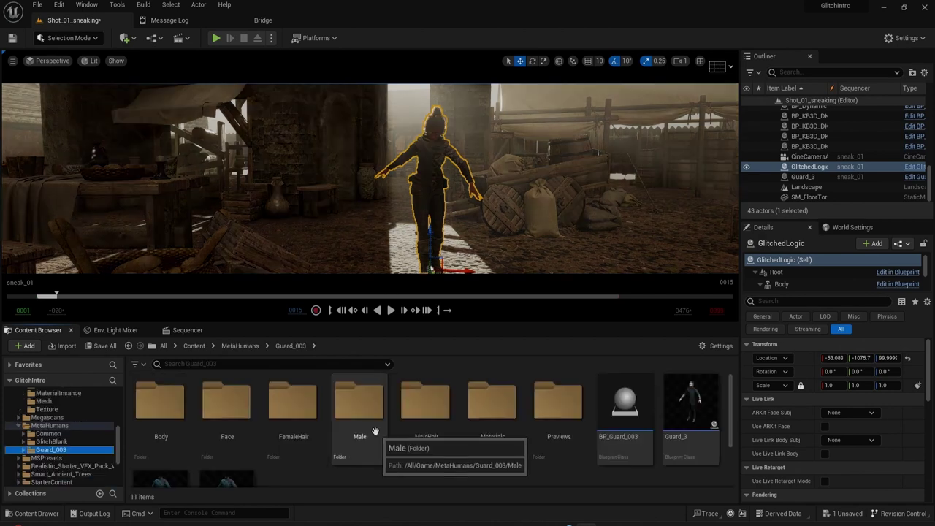
pyautogui.doubleClick(355, 410)
pyautogui.doubleClick(157, 420)
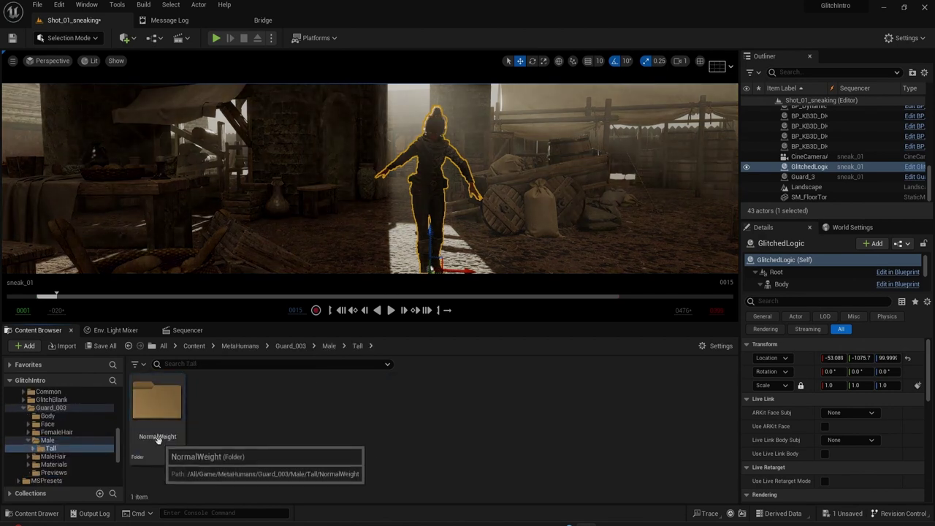
pyautogui.doubleClick(158, 418)
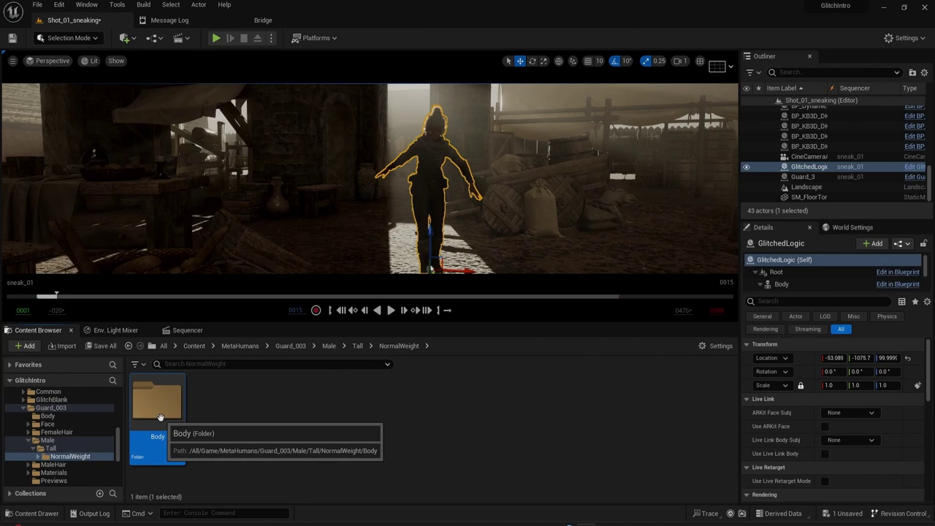
pyautogui.doubleClick(159, 420)
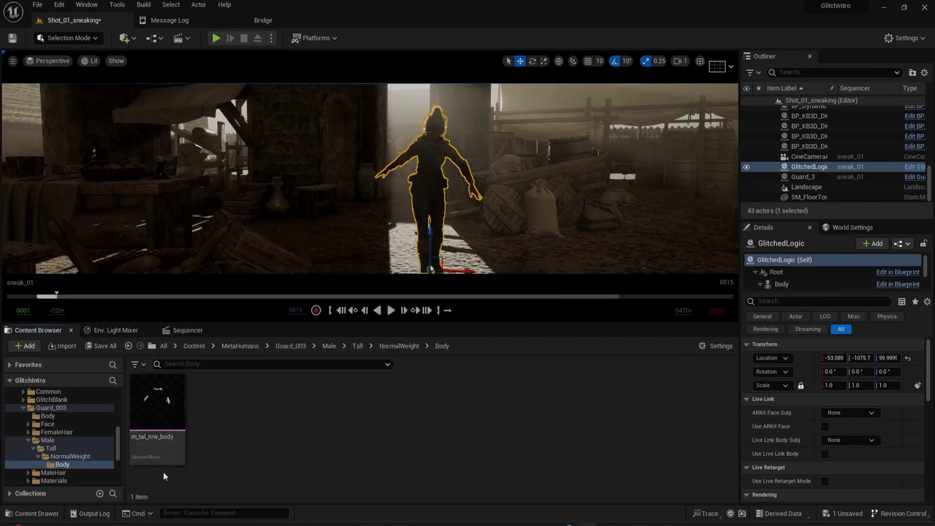
pyautogui.rightClick(150, 409)
pyautogui.moveTo(219, 288)
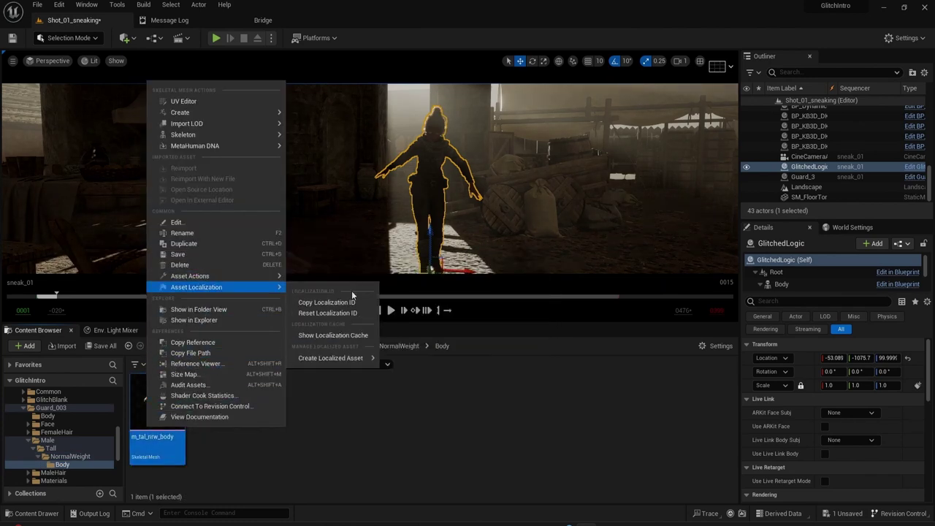
pyautogui.moveTo(330, 358)
pyautogui.click(283, 465)
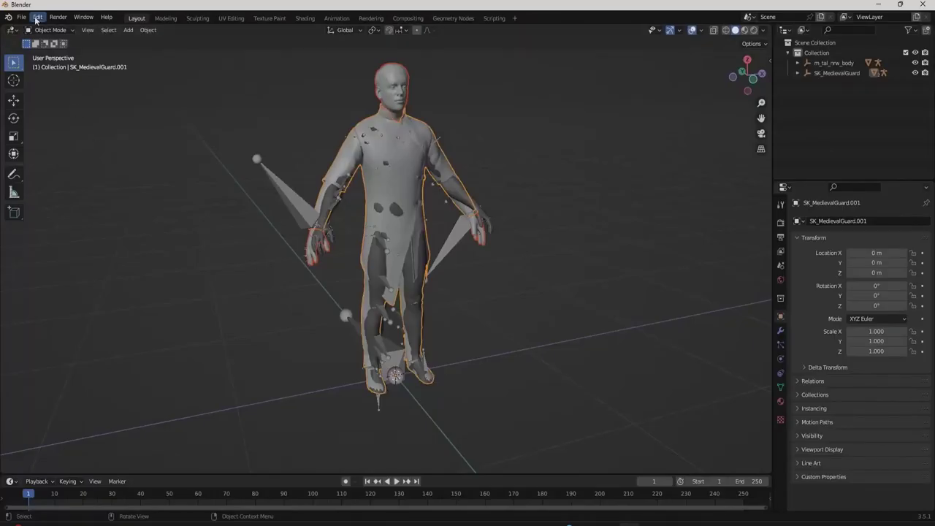
pyautogui.click(24, 18)
pyautogui.moveTo(30, 156)
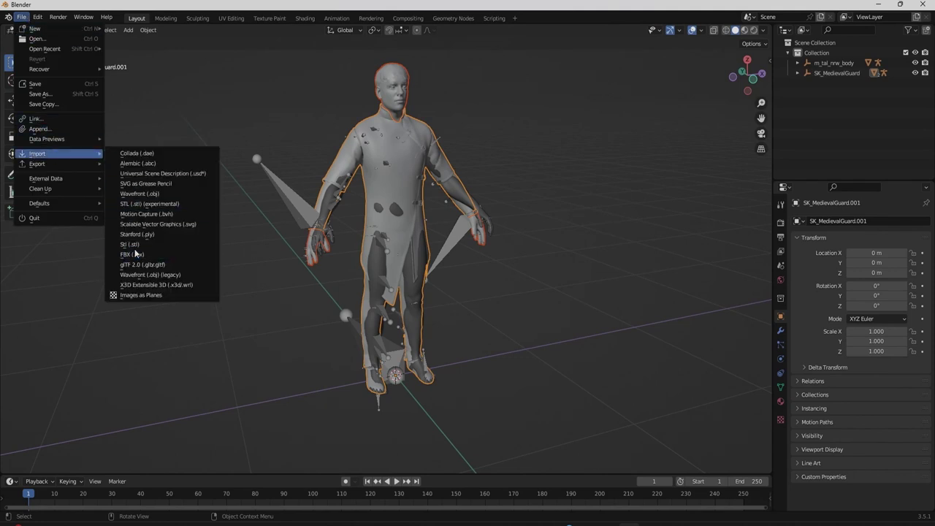
pyautogui.press('Escape')
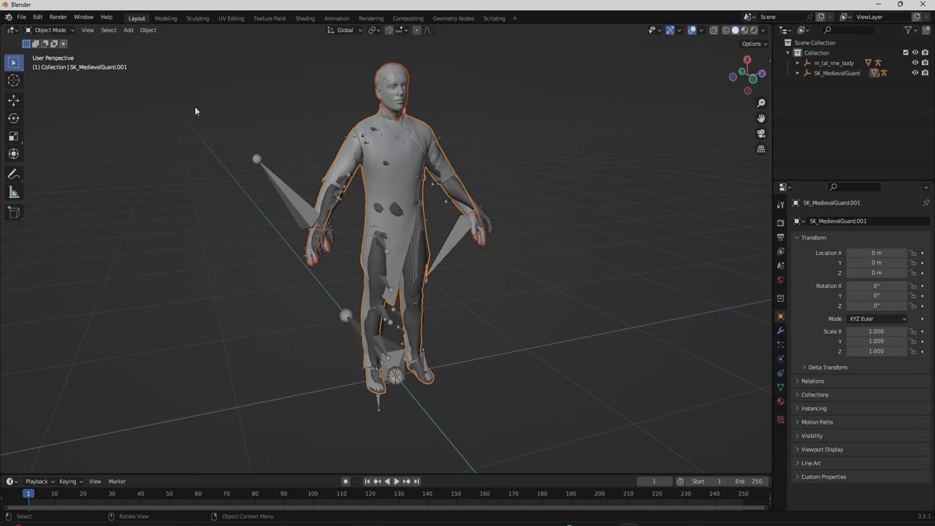
pyautogui.moveTo(227, 214); pyautogui.dragTo(249, 206, button='middle')
pyautogui.scroll(3, 317, 245)
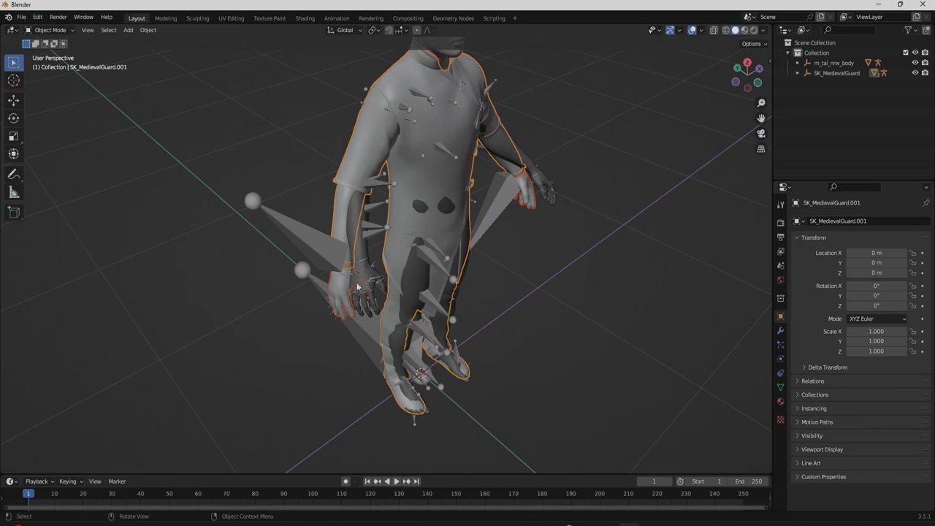
pyautogui.moveTo(370, 221); pyautogui.dragTo(340, 201, button='middle')
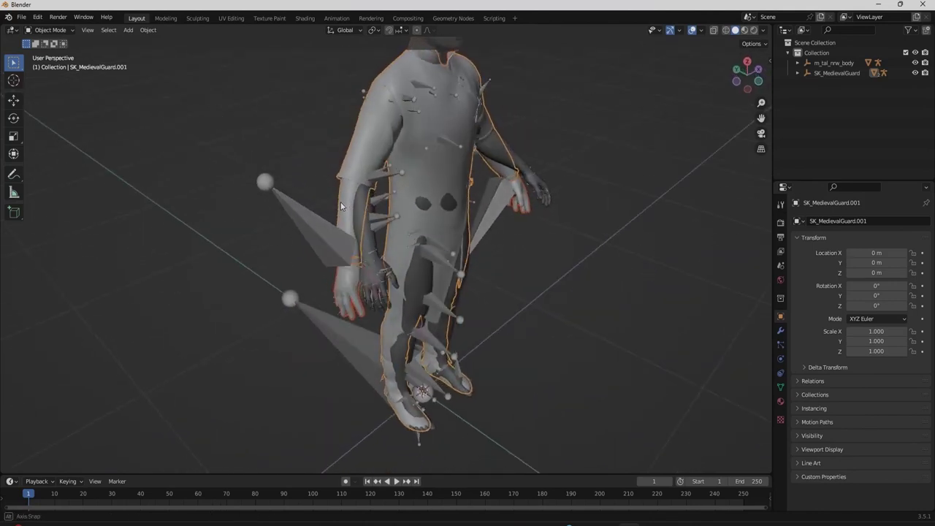
# Put the root.001 armature in Pose Mode and rotate its lowerarm_r bone.
pyautogui.click(329, 237)
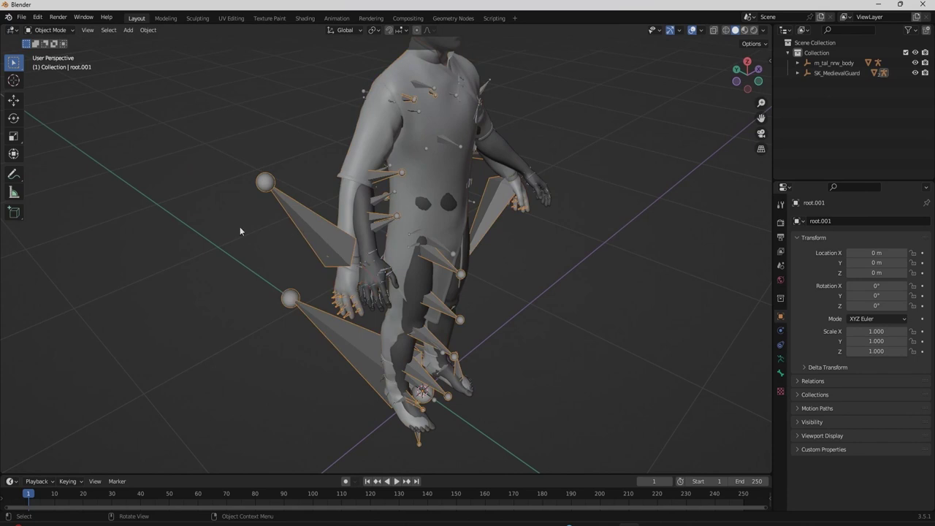
pyautogui.click(48, 30)
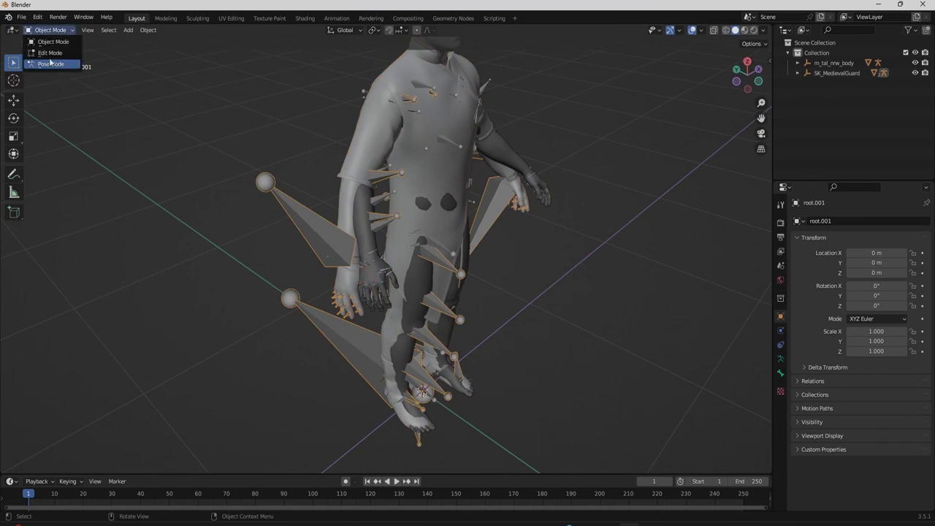
pyautogui.click(51, 63)
pyautogui.moveTo(302, 176); pyautogui.dragTo(393, 189, button='middle')
pyautogui.click(389, 179)
pyautogui.press('r')
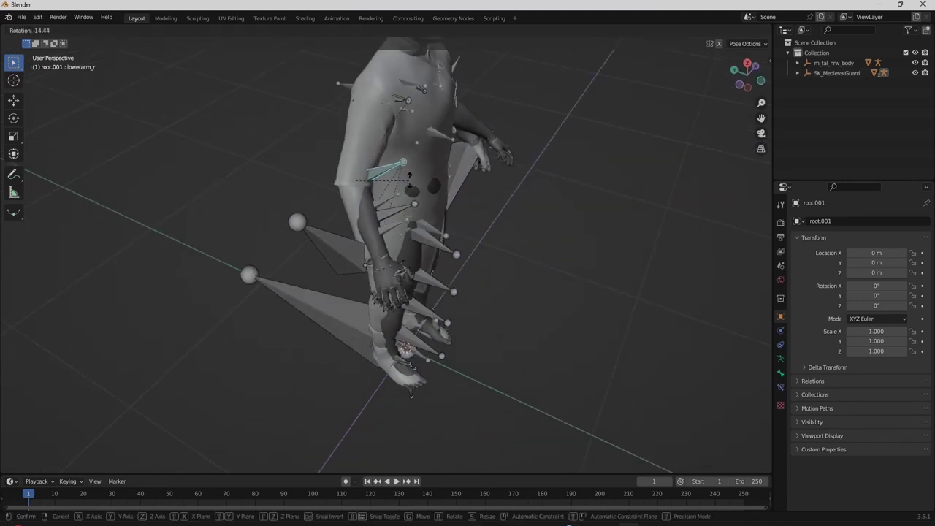
pyautogui.click(410, 177)
# Rotate lowerarm_r twice more from front and side views, then return to Object Mode.
pyautogui.moveTo(411, 177); pyautogui.dragTo(315, 149, button='middle')
pyautogui.press('r')
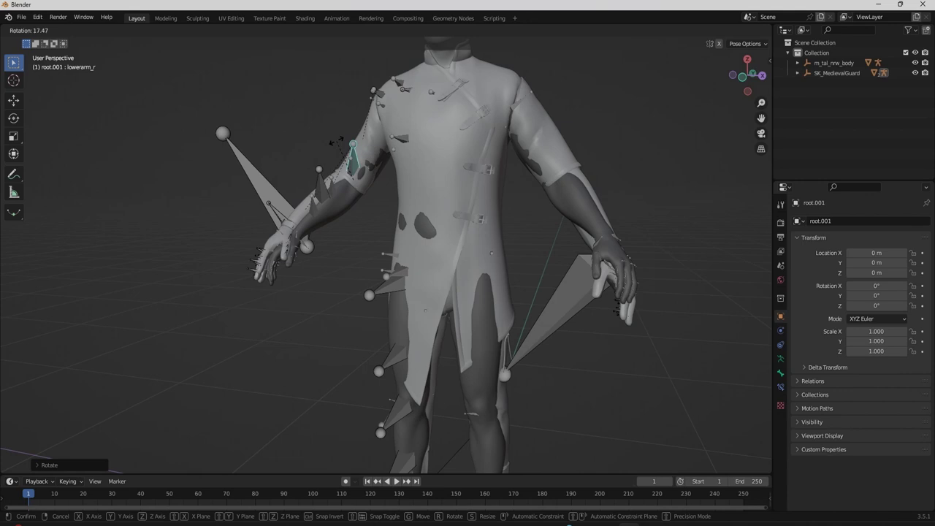
pyautogui.click(323, 177)
pyautogui.moveTo(324, 177); pyautogui.dragTo(386, 253, button='middle')
pyautogui.press('r')
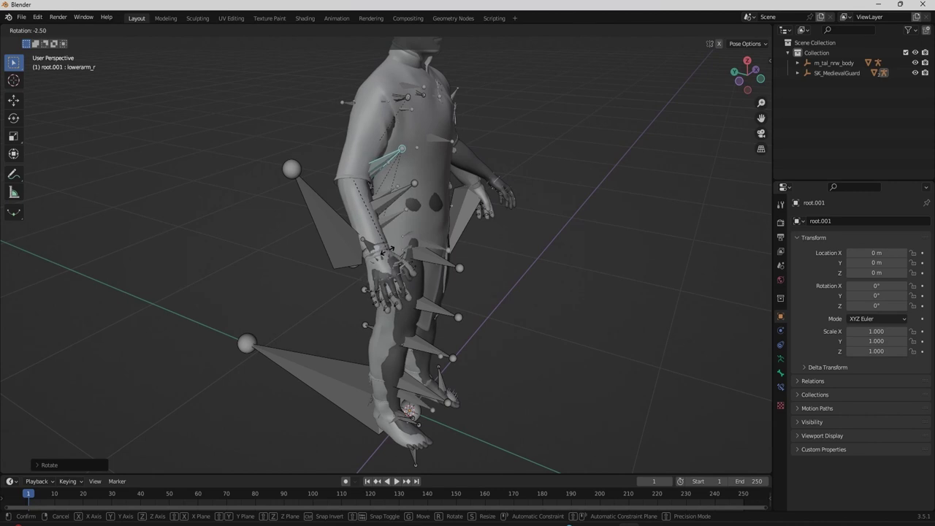
pyautogui.click(389, 252)
pyautogui.moveTo(389, 252); pyautogui.dragTo(87, 88, button='middle')
pyautogui.click(57, 30)
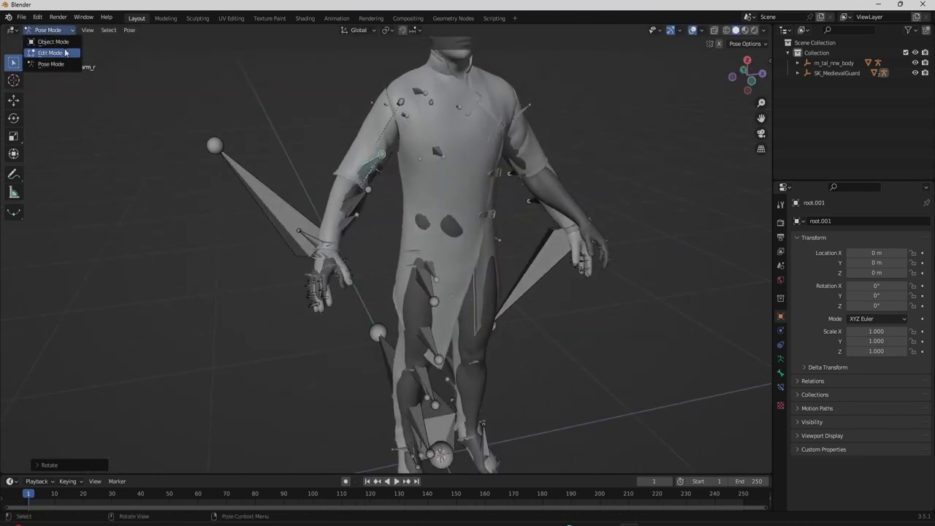
pyautogui.click(65, 42)
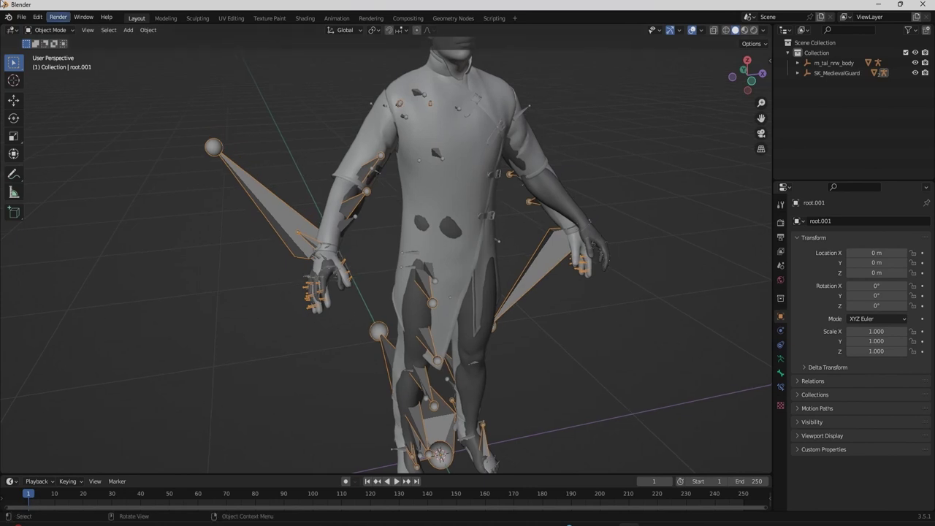
# Back in Pose Mode, rotate the lowerarm_l bone twice to check the clothing follows.
pyautogui.click(49, 30)
pyautogui.click(50, 64)
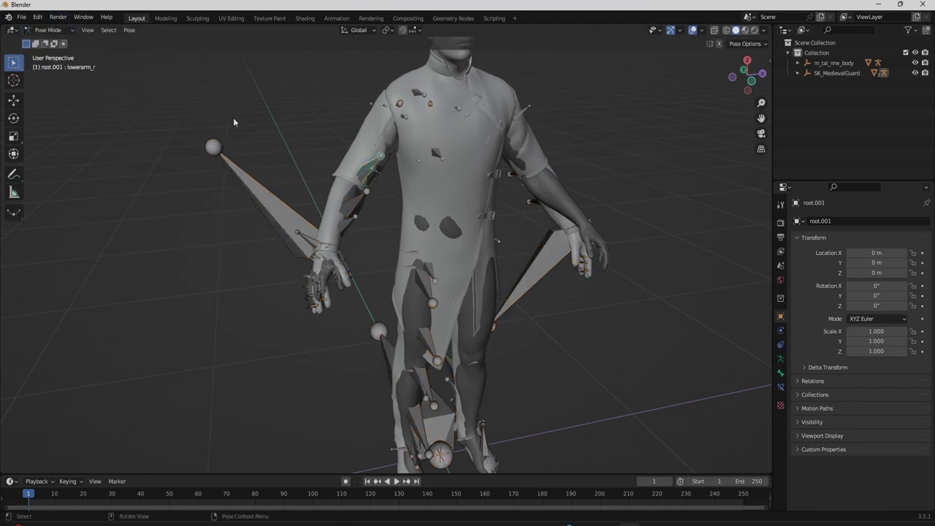
pyautogui.keyDown('shift'); pyautogui.moveTo(316, 154); pyautogui.dragTo(196, 166, button='middle'); pyautogui.keyUp('shift')
pyautogui.moveTo(433, 210); pyautogui.dragTo(352, 243, button='middle')
pyautogui.click(388, 255)
pyautogui.press('r')
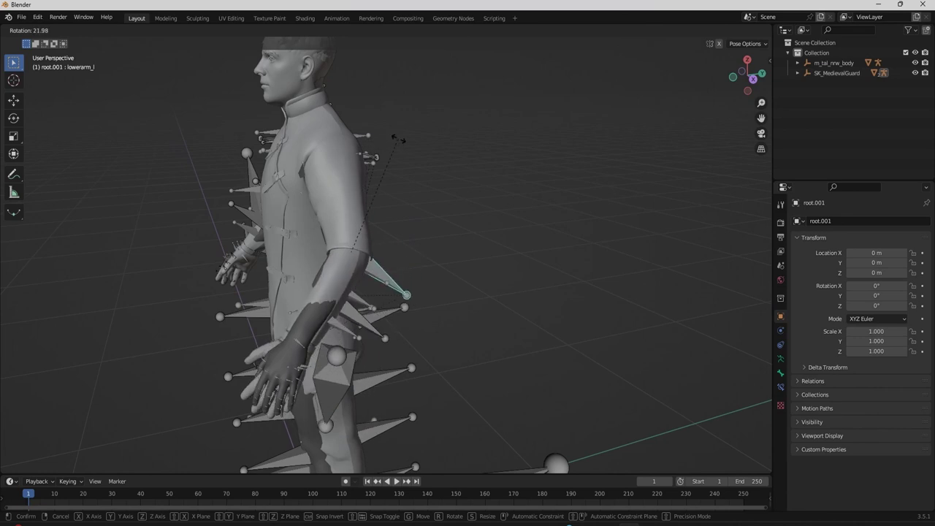
pyautogui.click(395, 141)
pyautogui.moveTo(385, 174); pyautogui.dragTo(456, 236, button='middle')
pyautogui.press('r')
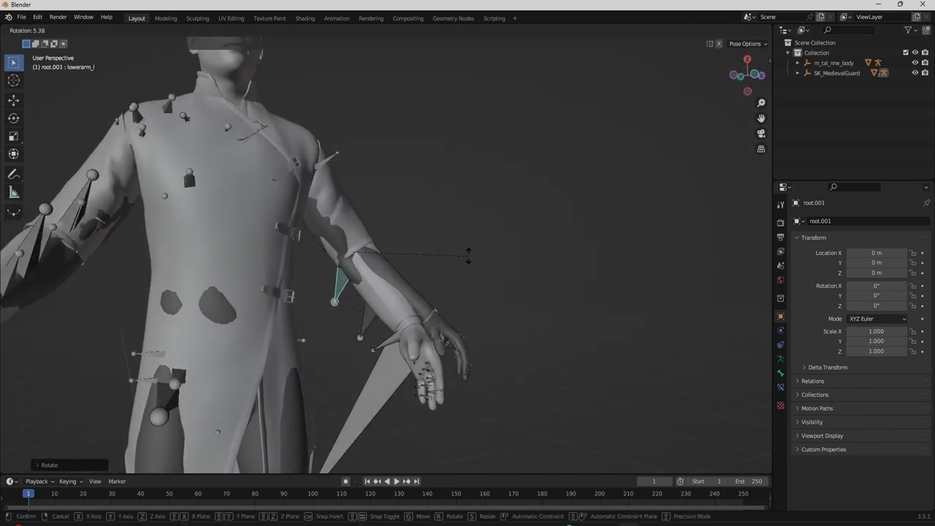
pyautogui.click(494, 222)
pyautogui.moveTo(494, 222); pyautogui.dragTo(272, 201, button='middle')
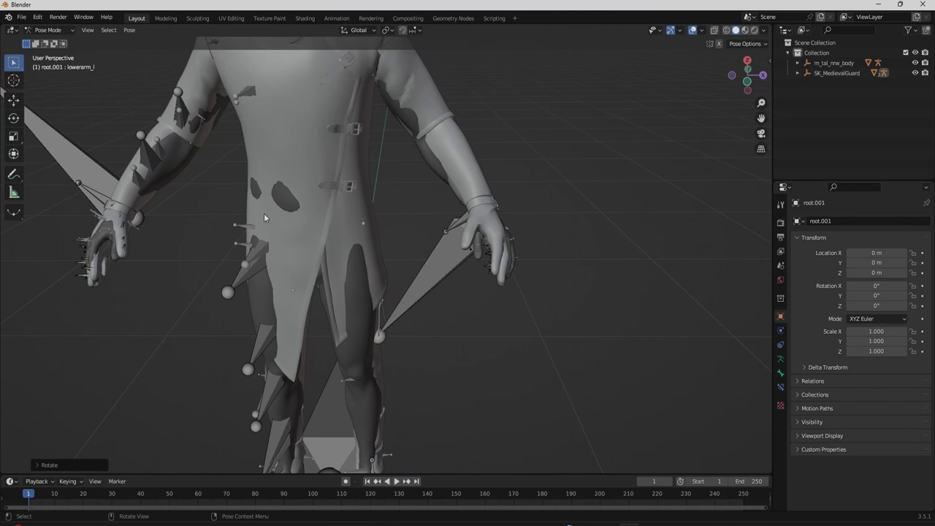
# Orbit and zoom around the posed rig to inspect how its bones sit inside the clothing.
pyautogui.moveTo(203, 225); pyautogui.dragTo(207, 192, button='middle')
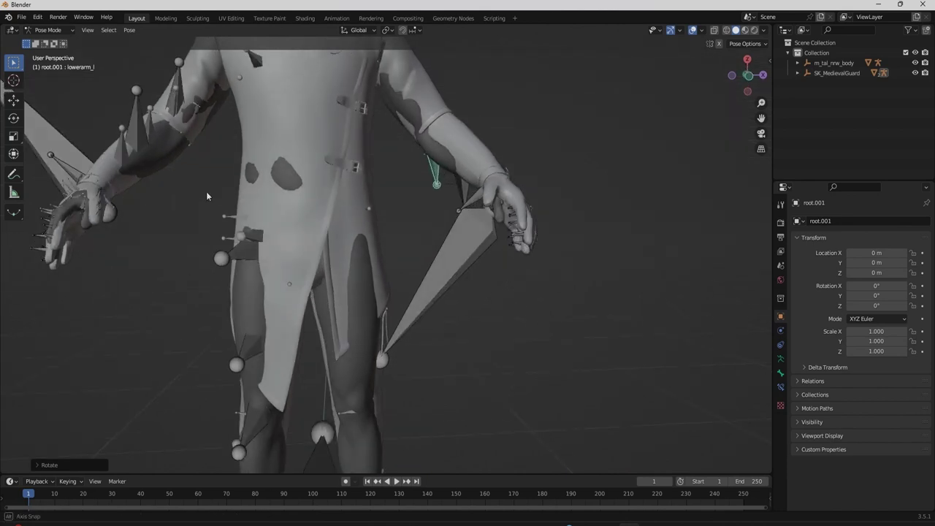
pyautogui.moveTo(207, 196); pyautogui.dragTo(199, 228, button='middle')
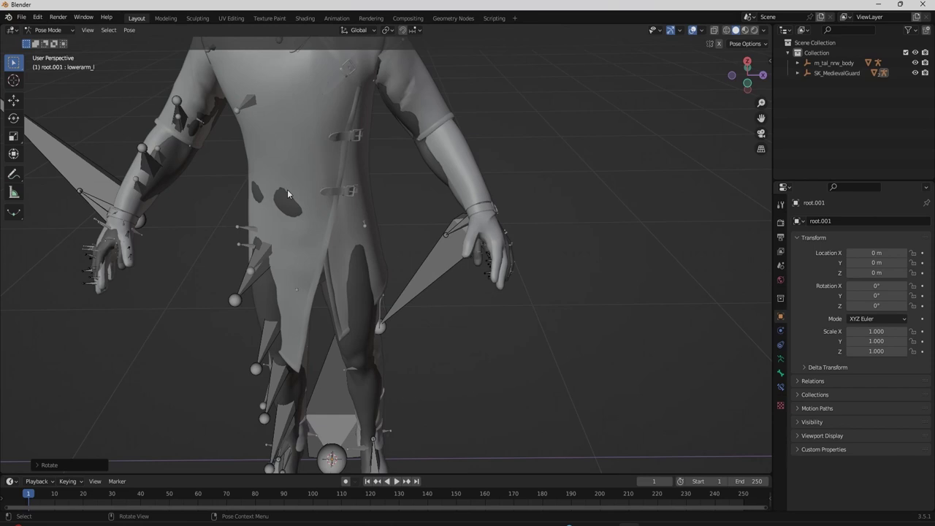
pyautogui.moveTo(306, 224); pyautogui.dragTo(320, 257, button='middle')
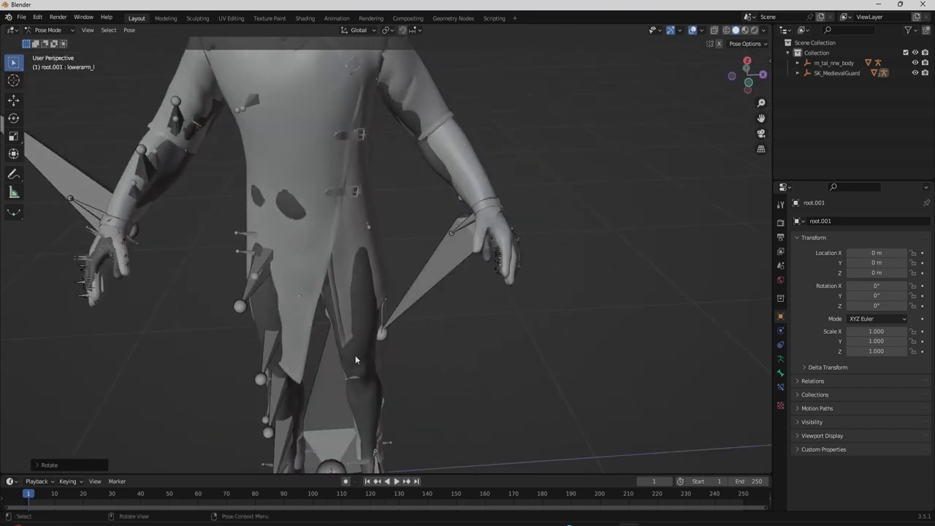
pyautogui.moveTo(355, 355); pyautogui.dragTo(302, 352, button='middle')
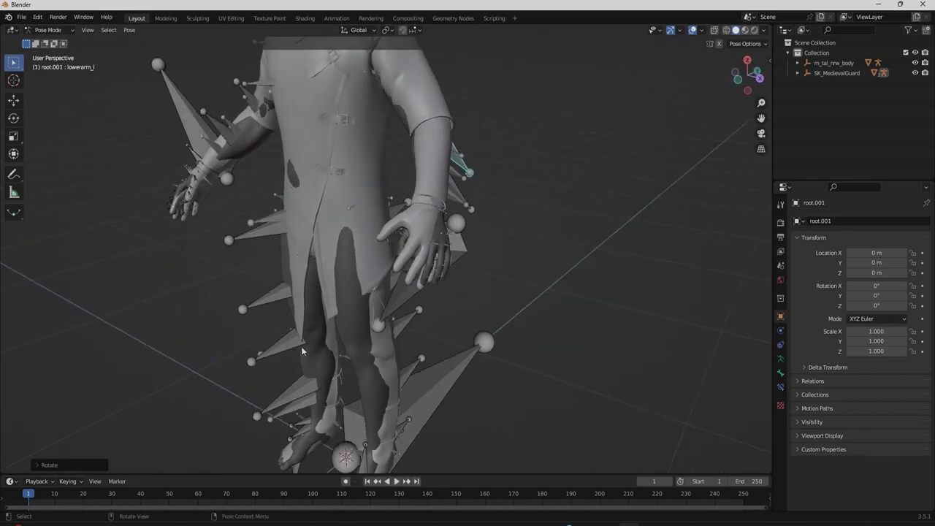
pyautogui.moveTo(352, 236); pyautogui.dragTo(392, 234, button='middle')
pyautogui.scroll(2, 367, 232)
pyautogui.scroll(-3, 366, 232)
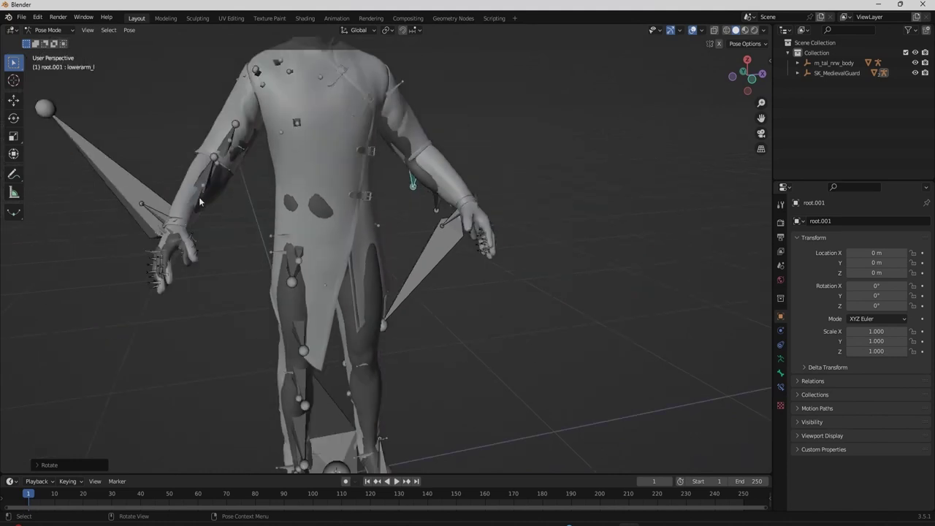
pyautogui.moveTo(225, 156); pyautogui.dragTo(238, 178, button='middle')
# Toggle the rig into Edit Mode and back, select ik_hand_r, then switch to Object Mode.
pyautogui.press('Tab')
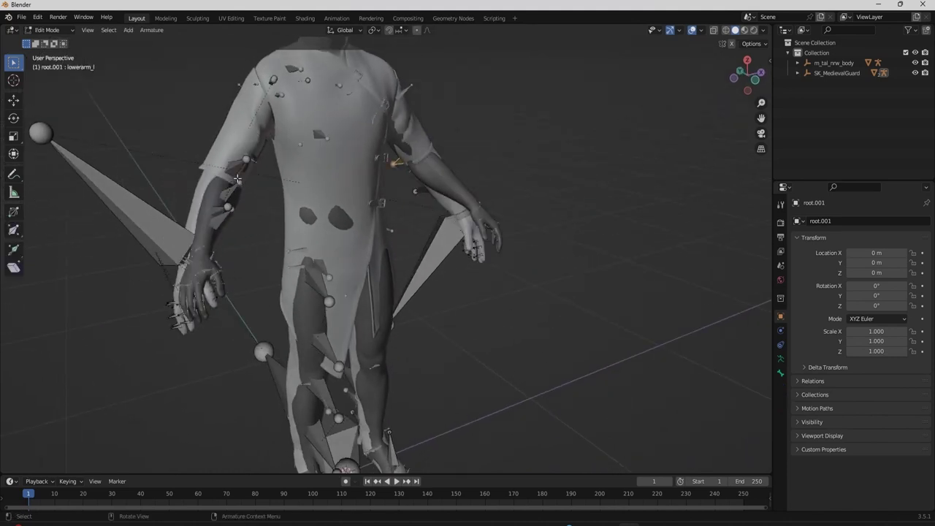
pyautogui.press('Tab')
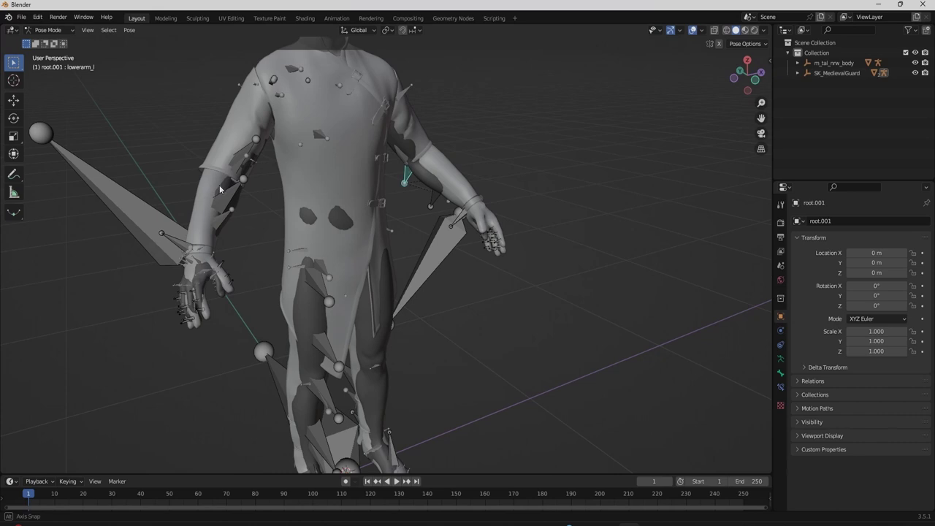
pyautogui.moveTo(219, 185); pyautogui.dragTo(249, 203, button='middle')
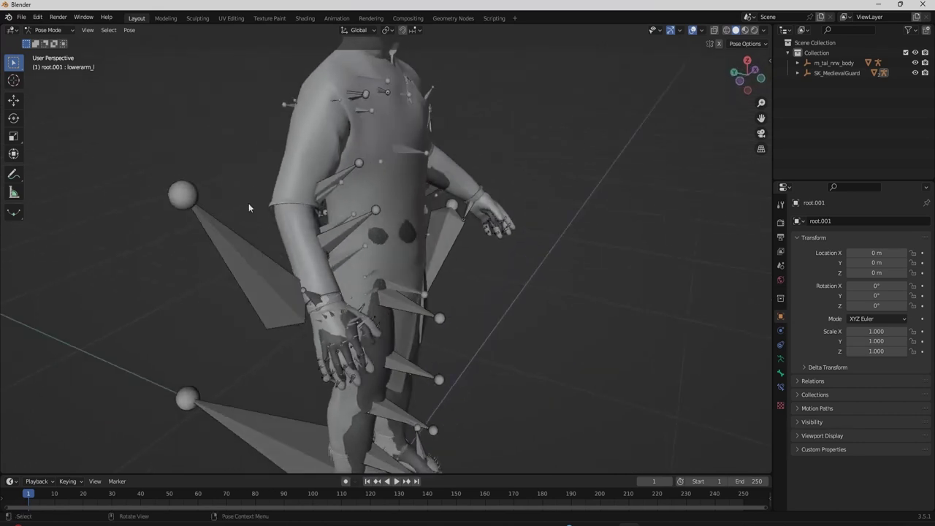
pyautogui.click(250, 269)
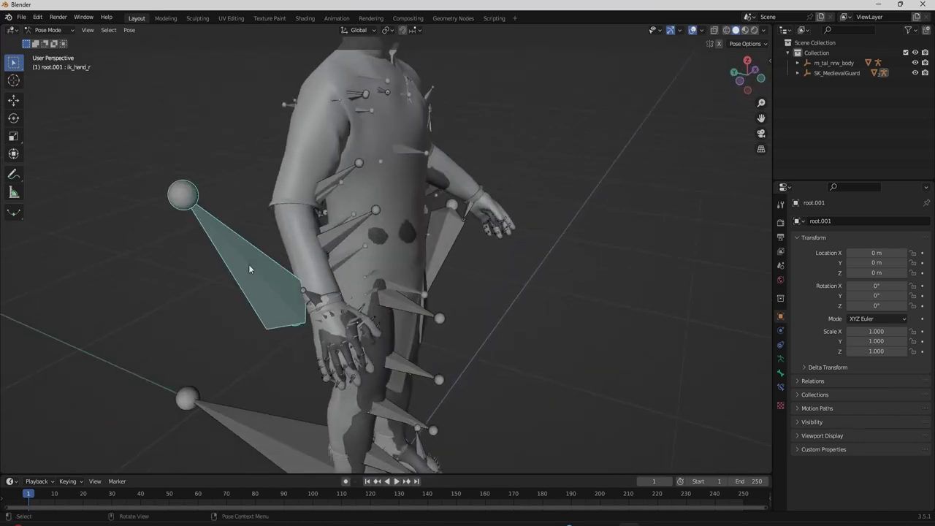
pyautogui.click(48, 30)
pyautogui.click(45, 41)
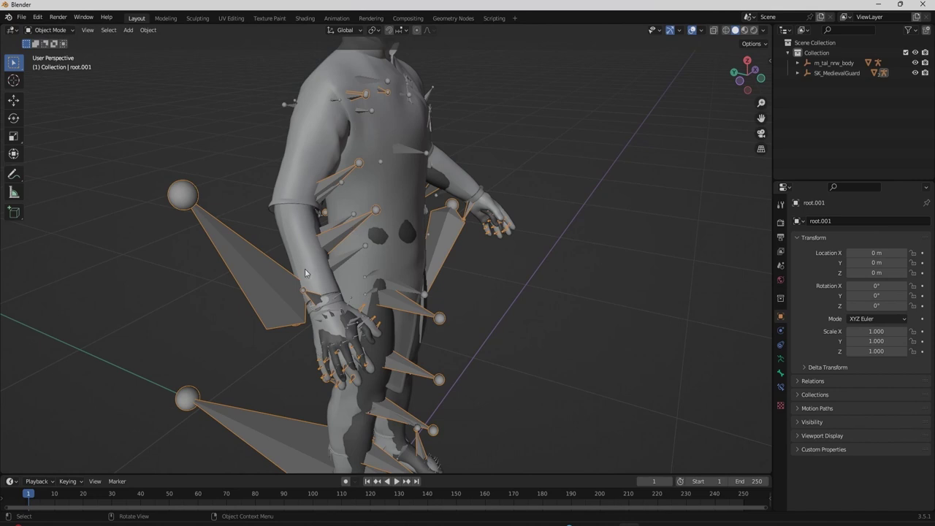
# Apply the root.001 Armature modifier on the SK_MedievalGuard.001 clothing mesh.
pyautogui.moveTo(297, 285); pyautogui.dragTo(274, 282, button='middle')
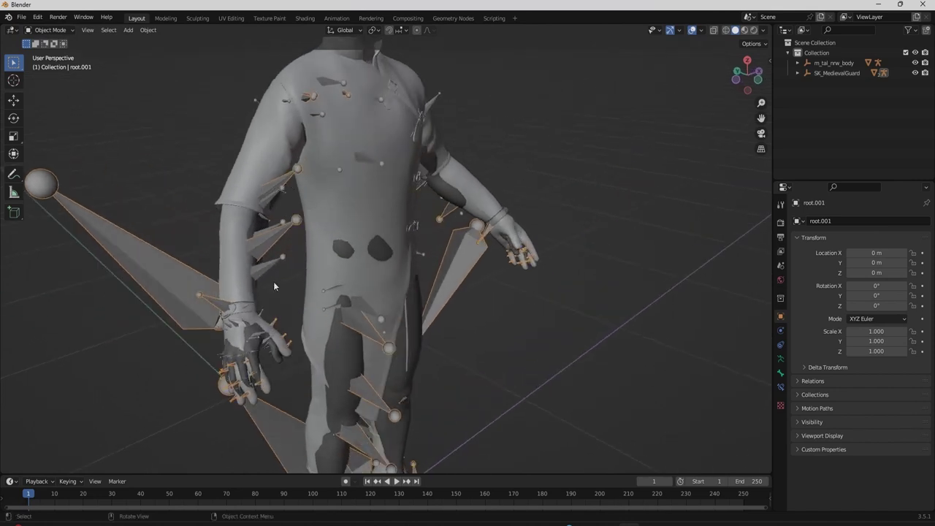
pyautogui.click(293, 117)
pyautogui.click(779, 333)
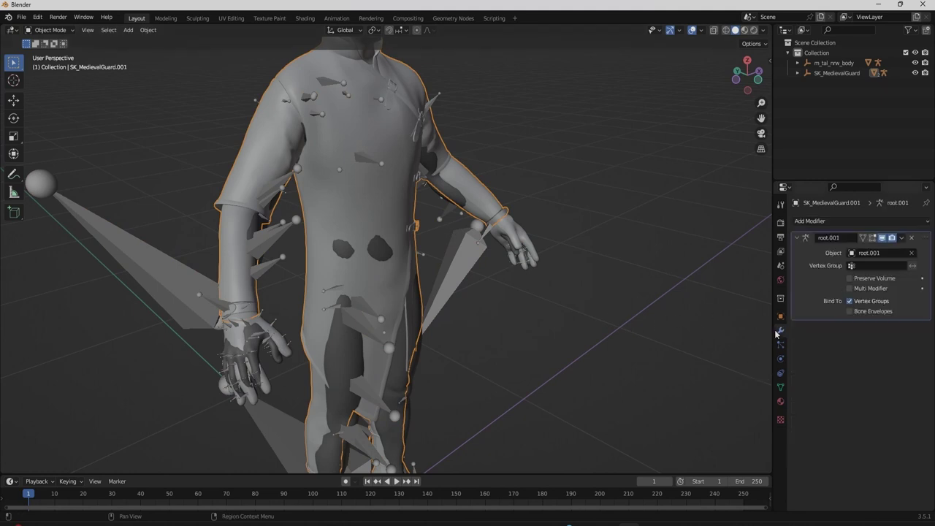
pyautogui.click(904, 244)
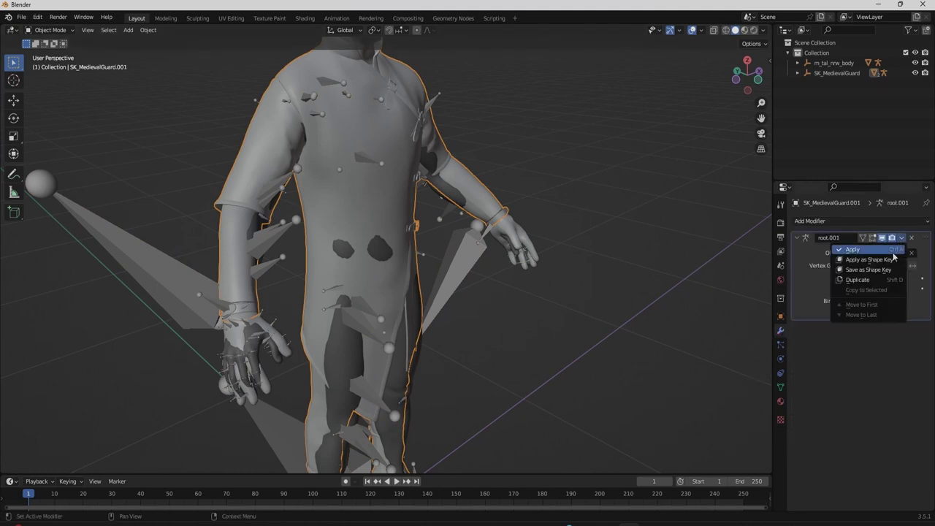
pyautogui.click(876, 254)
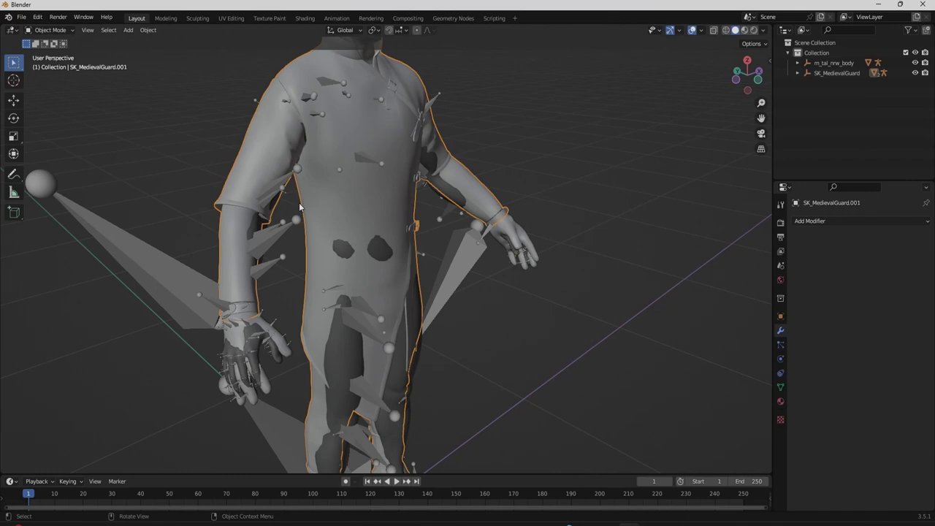
# Clear the clothing mesh's parent with Keep Transformation, then delete the root.001 armature.
pyautogui.hotkey('alt', 'p')
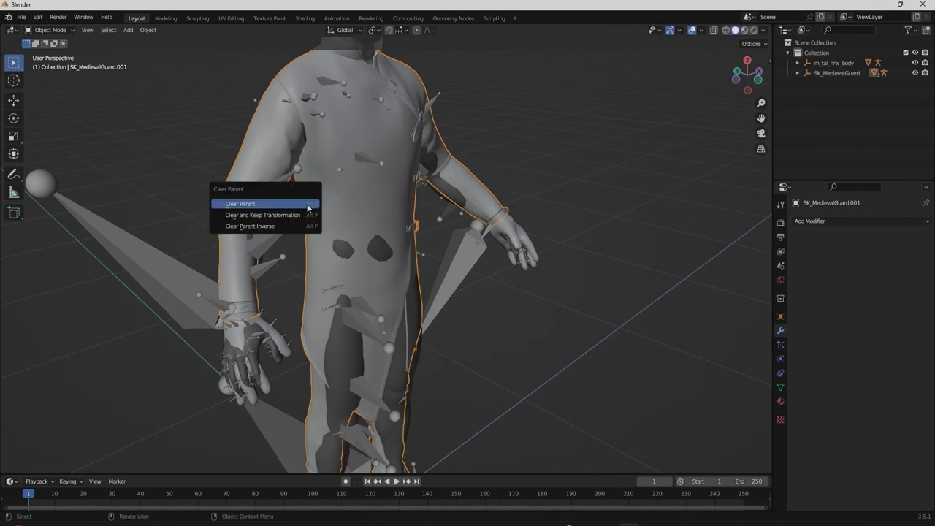
pyautogui.click(261, 216)
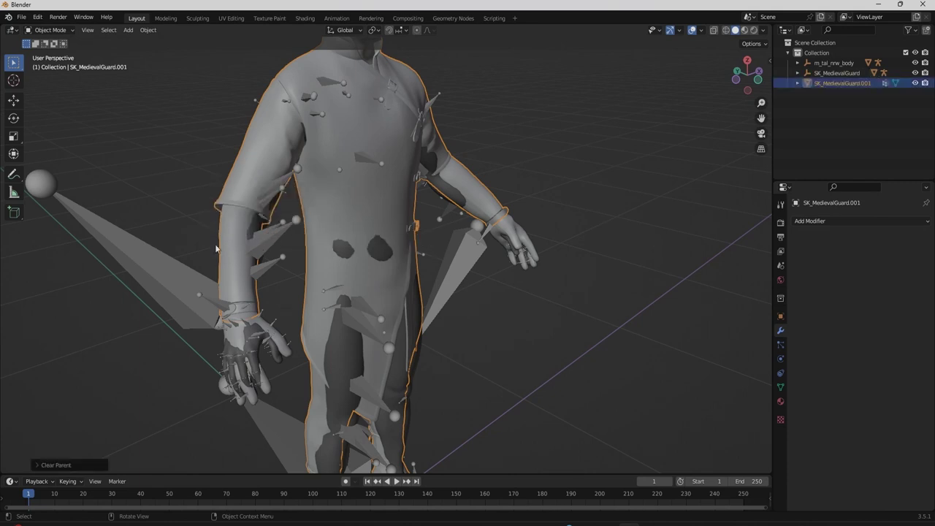
pyautogui.click(174, 304)
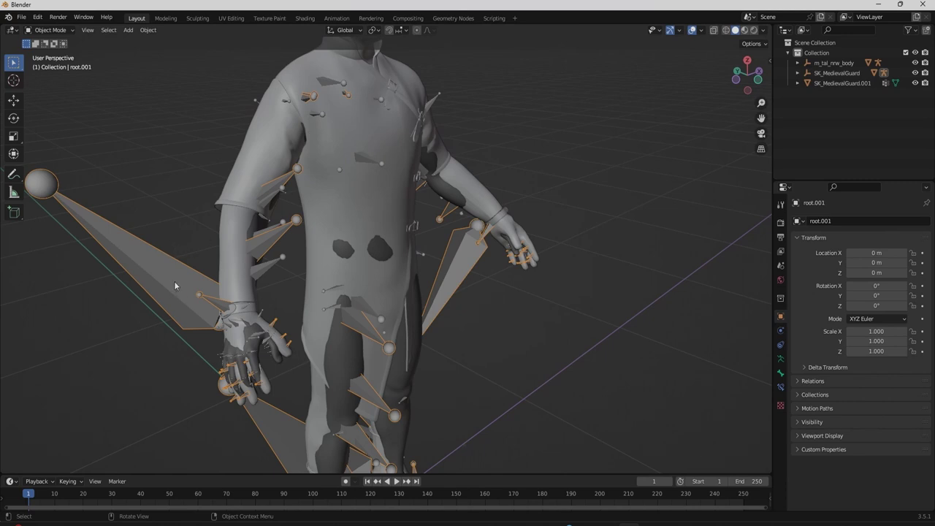
pyautogui.press('x')
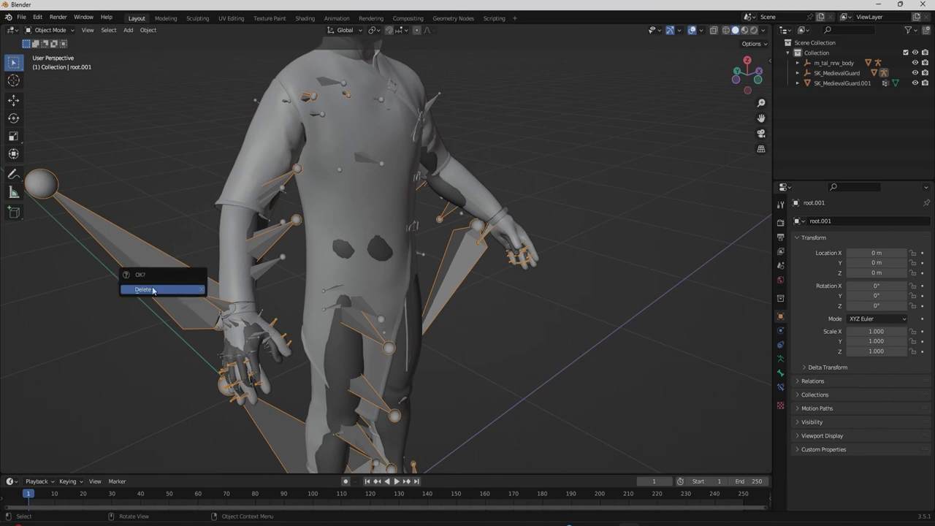
pyautogui.click(153, 290)
pyautogui.scroll(5, 219, 252)
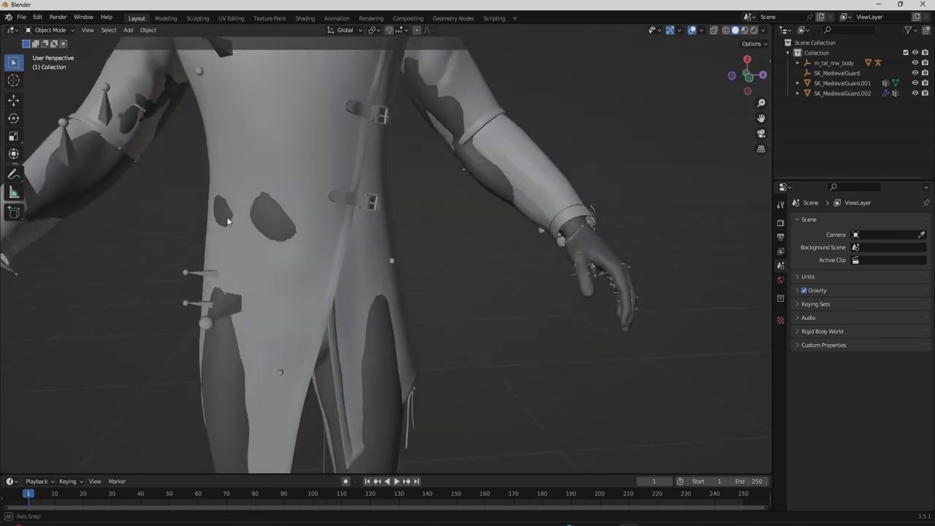
pyautogui.moveTo(227, 219); pyautogui.dragTo(474, 230, button='middle')
pyautogui.scroll(-4, 229, 221)
pyautogui.scroll(-8, 262, 231)
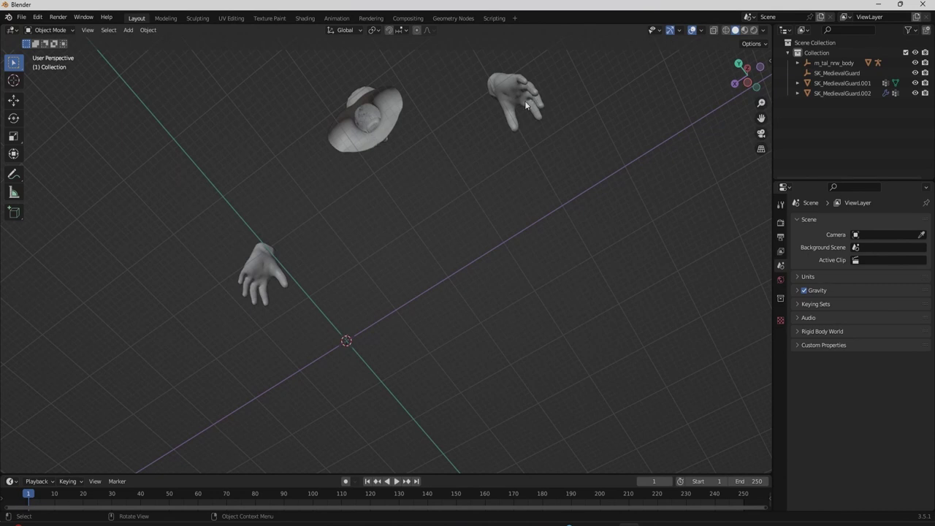
# Delete the SK_MedievalGuard.002 hat-and-hands object and zoom back in on the character.
pyautogui.click(371, 124)
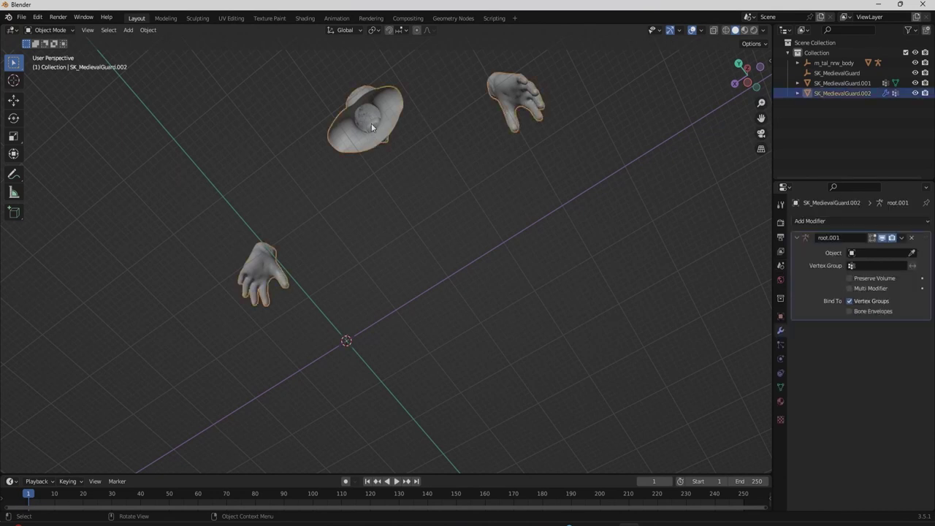
pyautogui.press('x')
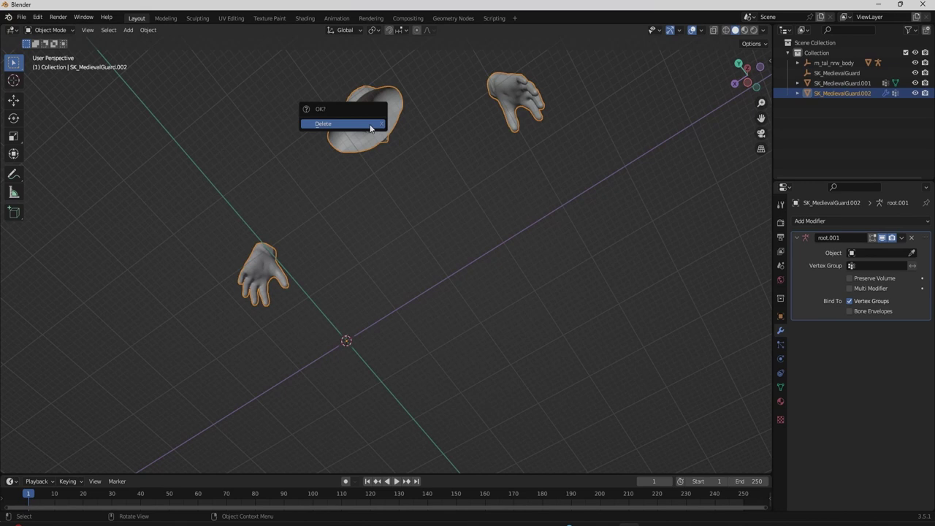
pyautogui.click(368, 124)
pyautogui.moveTo(365, 163); pyautogui.dragTo(291, 326, button='middle')
pyautogui.scroll(10, 358, 345)
# Zoom and orbit to inspect the clothing around the legs and then the collar.
pyautogui.scroll(3, 308, 396)
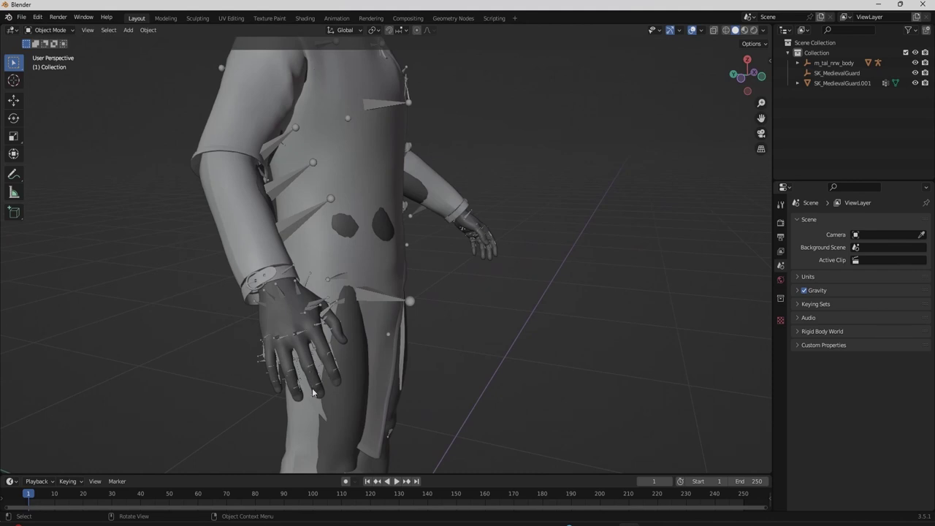
pyautogui.scroll(2, 310, 381)
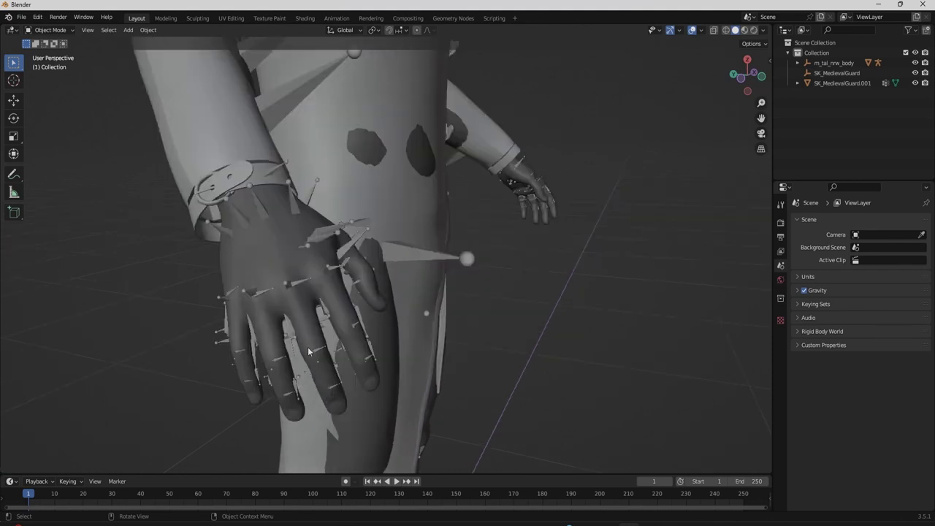
pyautogui.scroll(3, 314, 365)
pyautogui.scroll(-5, 311, 364)
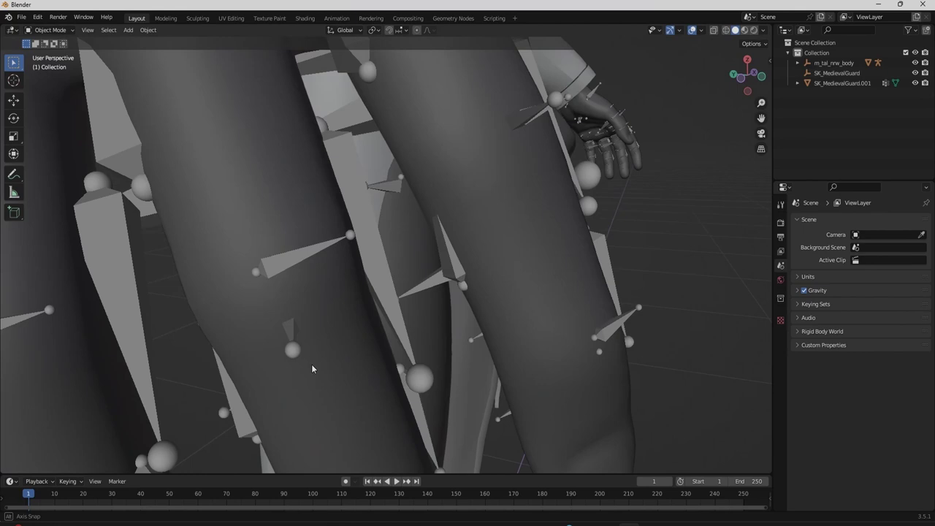
pyautogui.moveTo(313, 369)
pyautogui.mouseDown(button='middle')
pyautogui.moveTo(316, 376)
pyautogui.moveTo(261, 356)
pyautogui.moveTo(307, 358)
pyautogui.mouseUp(button='middle')
pyautogui.scroll(-5, 292, 389)
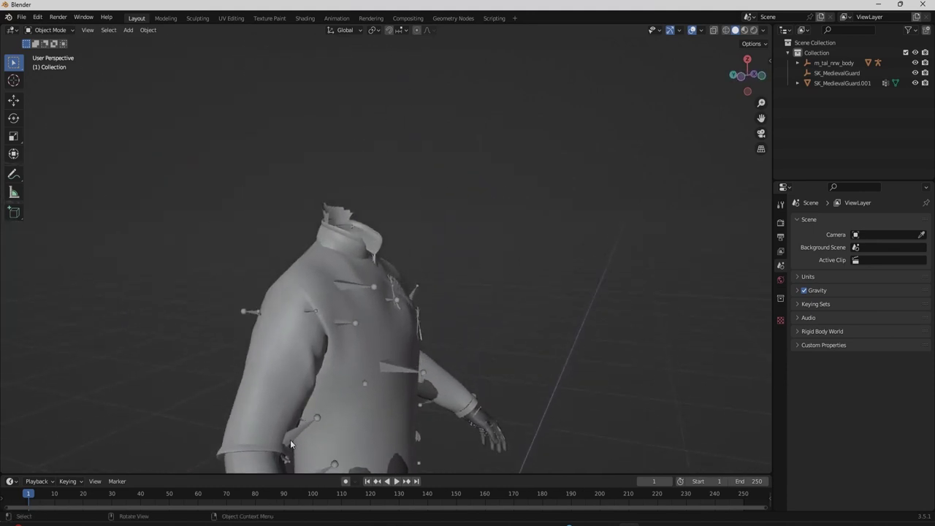
pyautogui.scroll(-2, 364, 217)
pyautogui.scroll(8, 379, 209)
pyautogui.moveTo(167, 330); pyautogui.dragTo(202, 321, button='middle')
# In Edit Mode on SK_MedievalGuard.001, delete the linked piece above the collar, then return to Object Mode.
pyautogui.click(202, 321)
pyautogui.press('Tab')
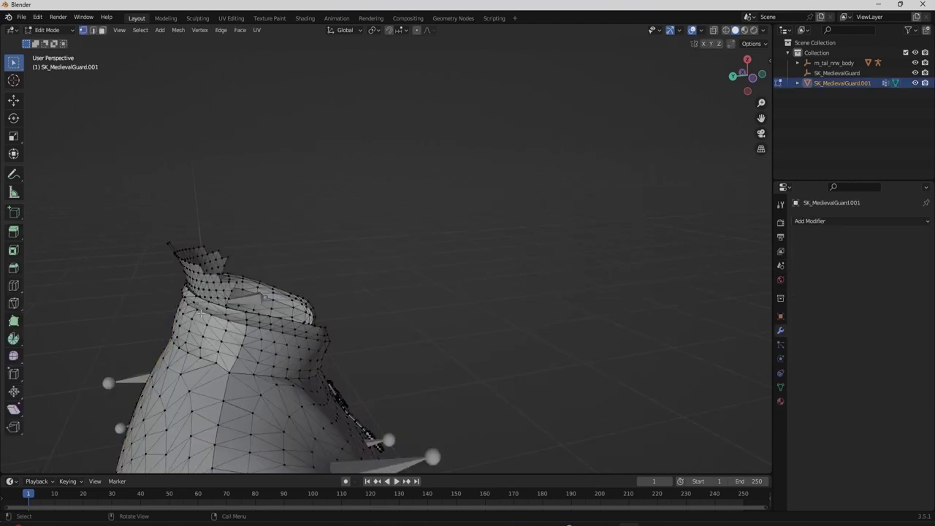
pyautogui.hotkey('ctrl', 'l')
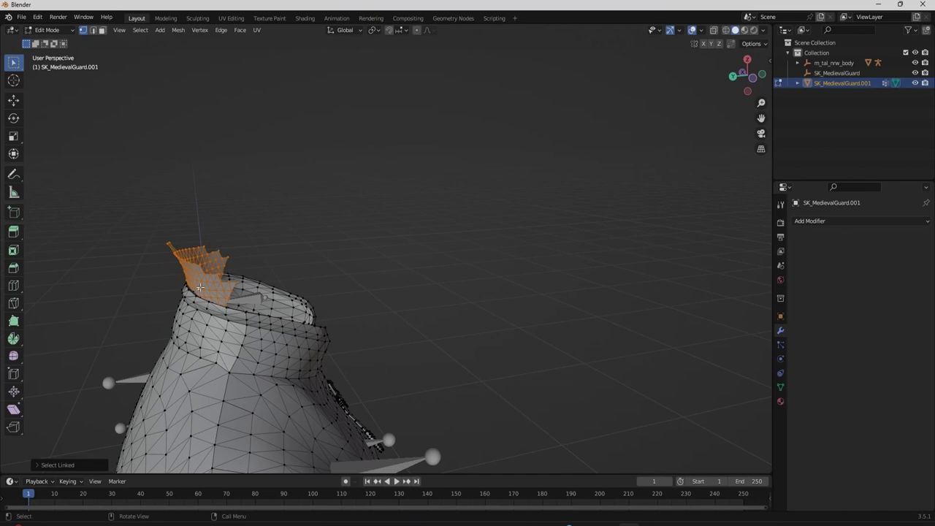
pyautogui.press('x')
pyautogui.click(200, 288)
pyautogui.moveTo(200, 288); pyautogui.dragTo(246, 190, button='middle')
pyautogui.press('Tab')
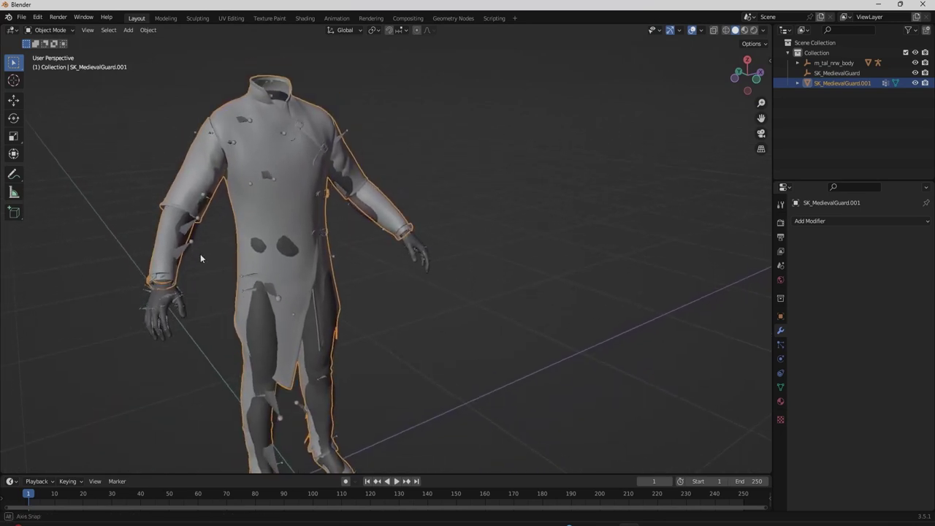
# Delete SK_MedievalGuard.001's bone vertex groups one after another, starting with ball_r.
pyautogui.moveTo(201, 258); pyautogui.dragTo(184, 246, button='middle')
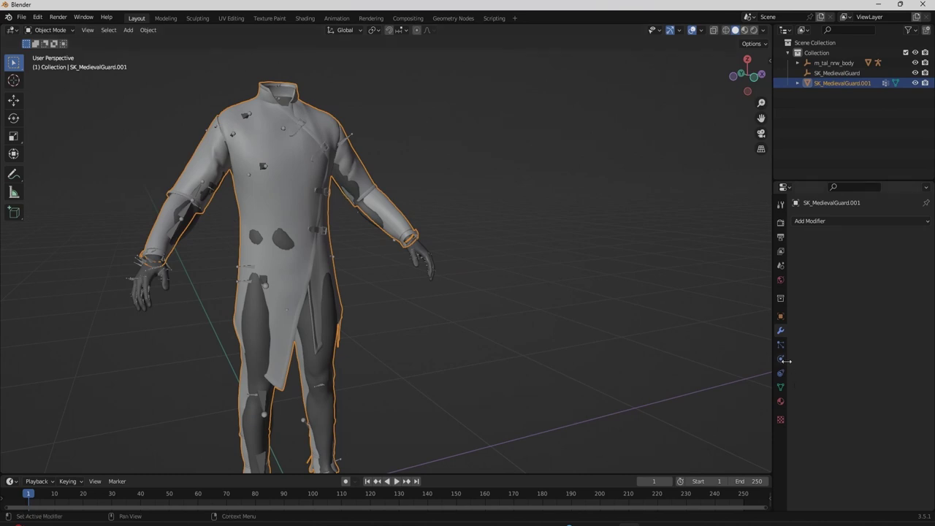
pyautogui.click(781, 387)
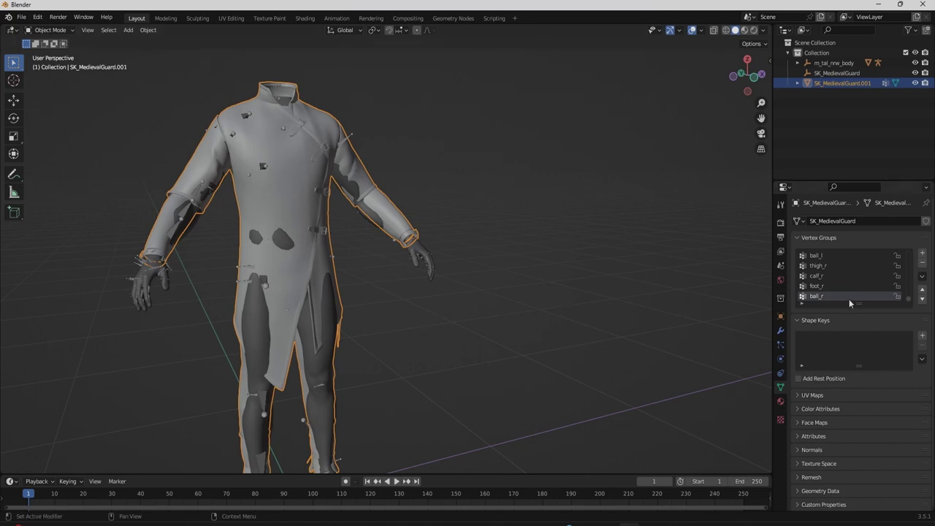
pyautogui.click(923, 262)
pyautogui.click(923, 262)
pyautogui.click(923, 262)
pyautogui.click(923, 262)
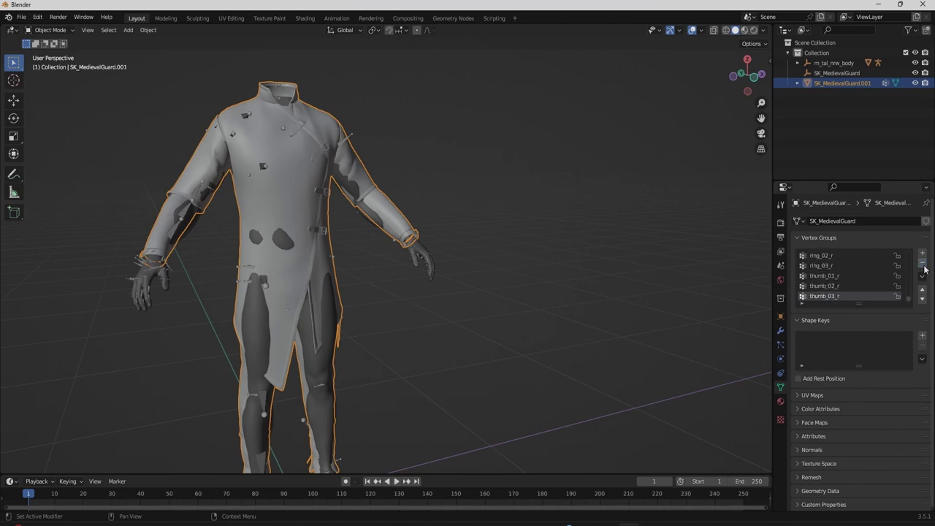
pyautogui.click(923, 262)
pyautogui.click(923, 262)
pyautogui.click(922, 262)
pyautogui.click(923, 263)
pyautogui.click(923, 262)
pyautogui.click(923, 262)
pyautogui.click(923, 262)
pyautogui.click(923, 263)
pyautogui.click(922, 262)
pyautogui.click(923, 262)
pyautogui.click(923, 263)
pyautogui.click(923, 262)
pyautogui.click(923, 262)
pyautogui.click(923, 262)
pyautogui.click(923, 263)
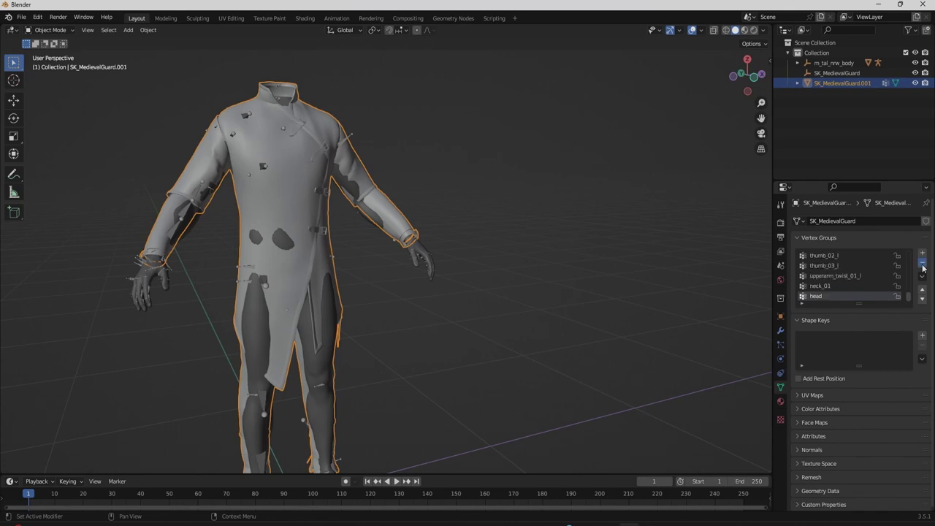
pyautogui.click(922, 263)
pyautogui.click(922, 262)
pyautogui.click(923, 262)
pyautogui.click(923, 262)
pyautogui.click(922, 263)
pyautogui.click(923, 263)
pyautogui.click(923, 262)
pyautogui.click(923, 263)
pyautogui.click(923, 262)
pyautogui.click(923, 262)
pyautogui.click(923, 262)
pyautogui.click(923, 263)
pyautogui.click(923, 262)
pyautogui.click(923, 263)
pyautogui.click(923, 263)
pyautogui.click(923, 262)
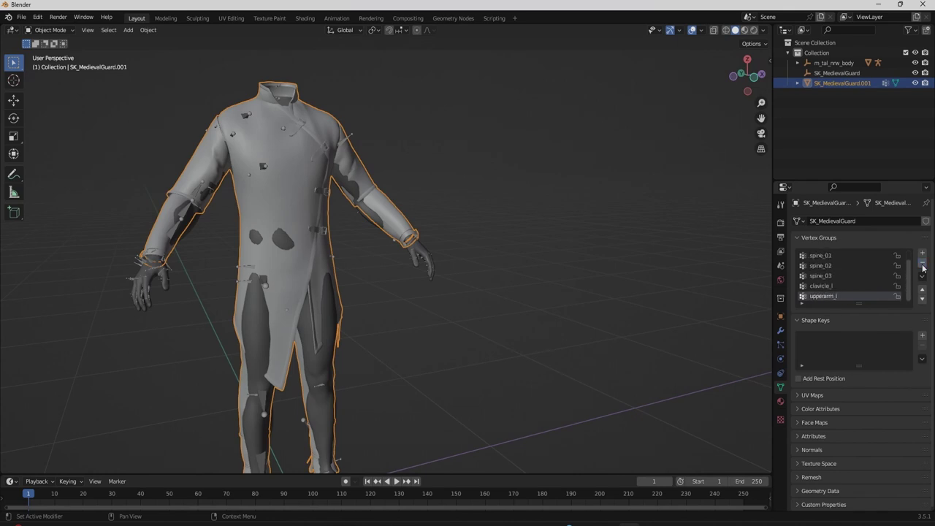
pyautogui.click(923, 263)
pyautogui.click(922, 263)
pyautogui.click(922, 263)
pyautogui.click(923, 263)
pyautogui.click(923, 262)
pyautogui.click(923, 262)
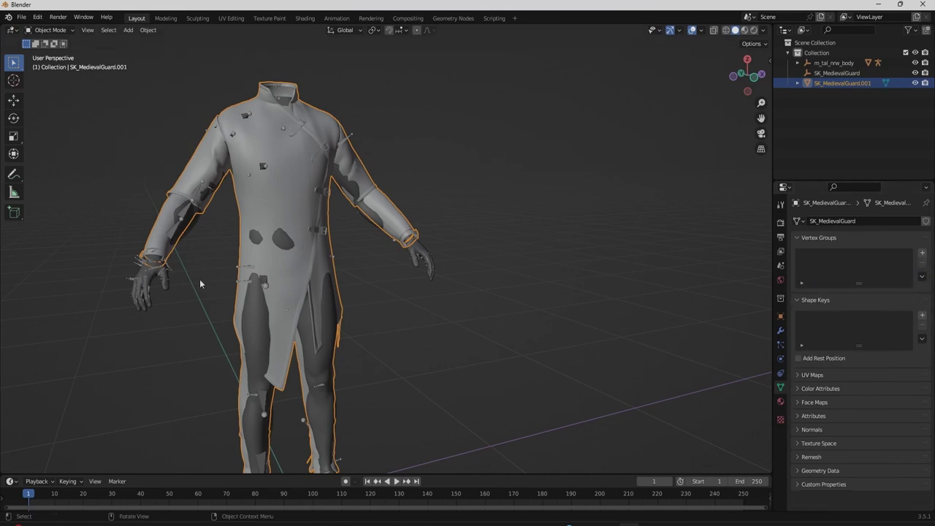
# Add a Data Transfer modifier to the coat with Vertex Data transfer enabled.
pyautogui.moveTo(200, 280); pyautogui.dragTo(175, 269, button='middle')
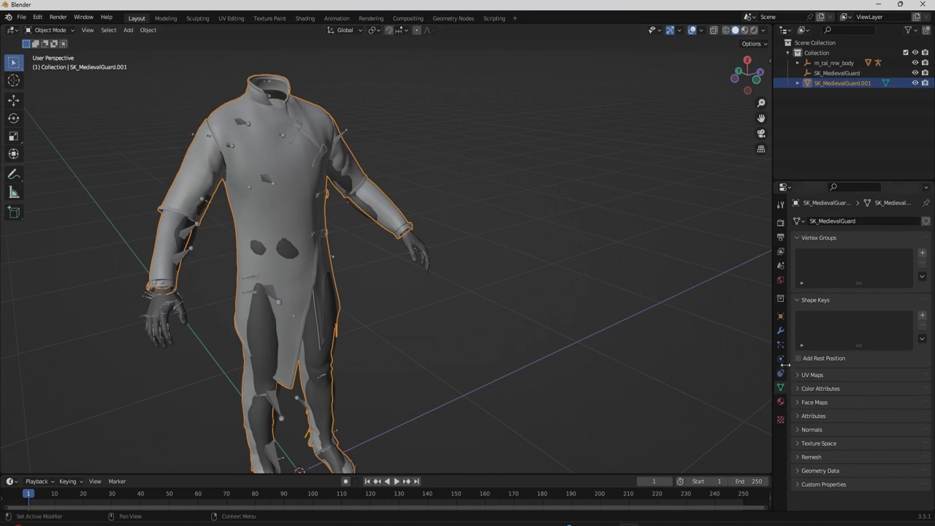
pyautogui.click(780, 330)
pyautogui.click(848, 220)
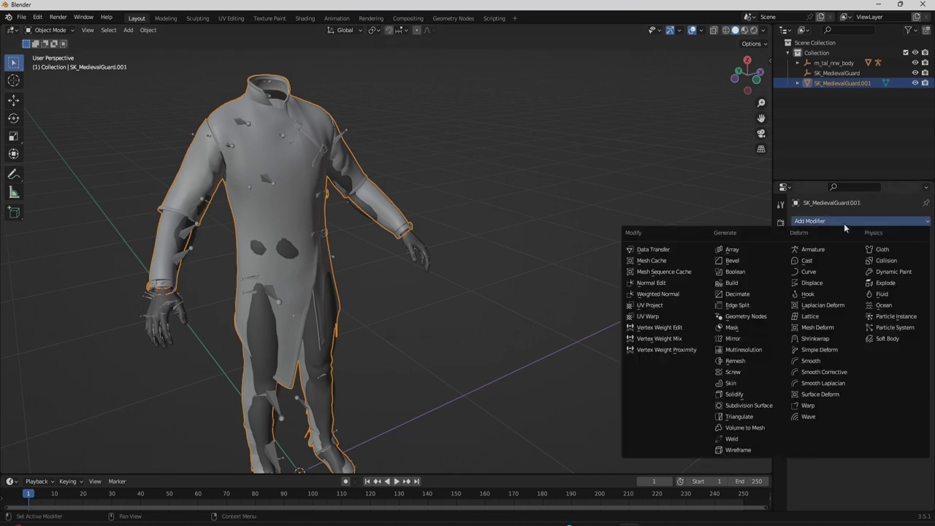
pyautogui.click(647, 251)
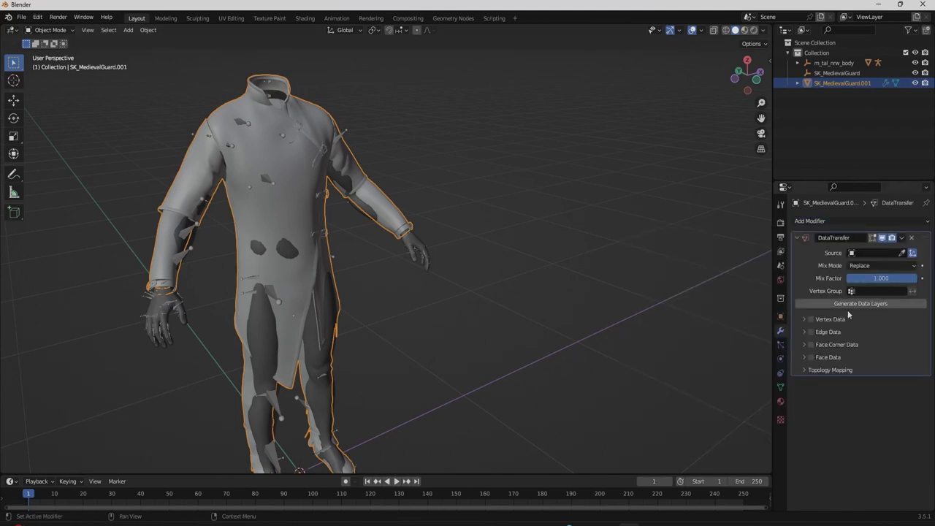
pyautogui.click(804, 319)
pyautogui.click(811, 319)
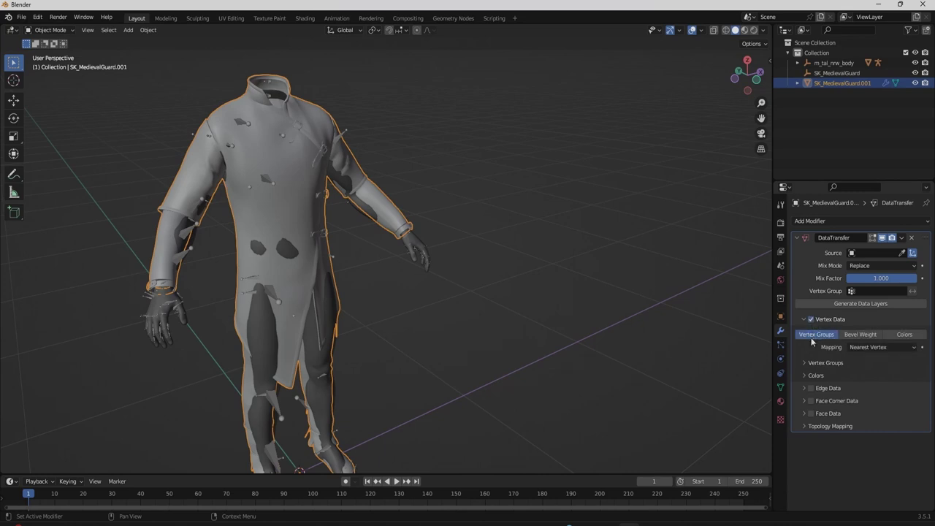
# Set m_tal_nrw_body.001 as the transfer source and generate the vertex group data layers.
pyautogui.click(902, 252)
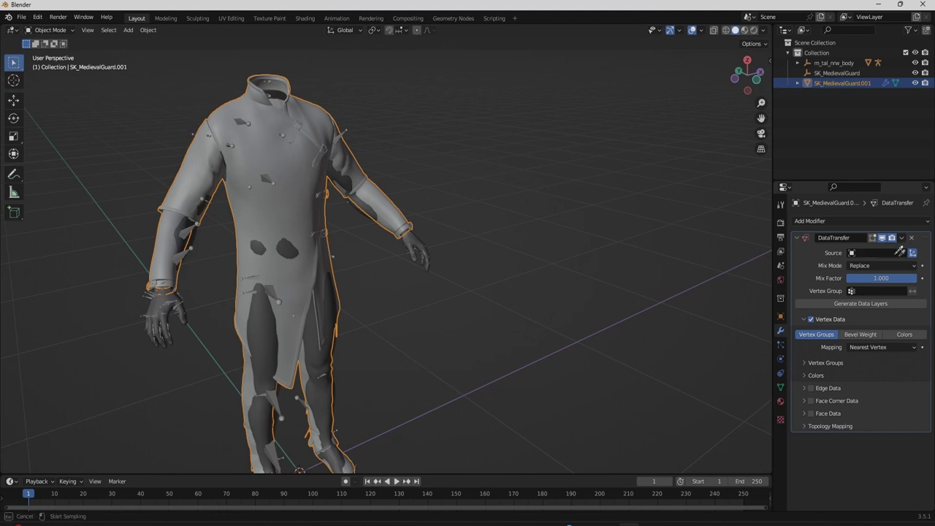
pyautogui.press('Escape')
pyautogui.click(868, 254)
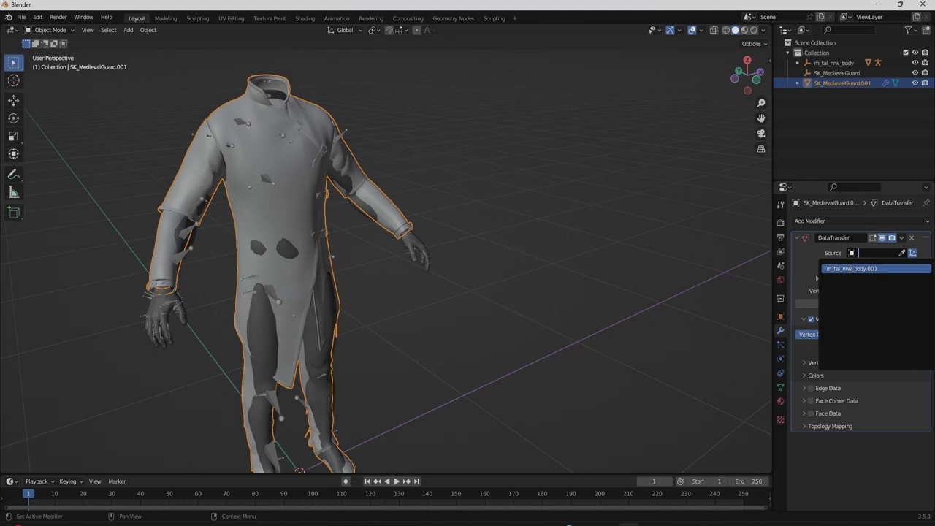
pyautogui.click(846, 269)
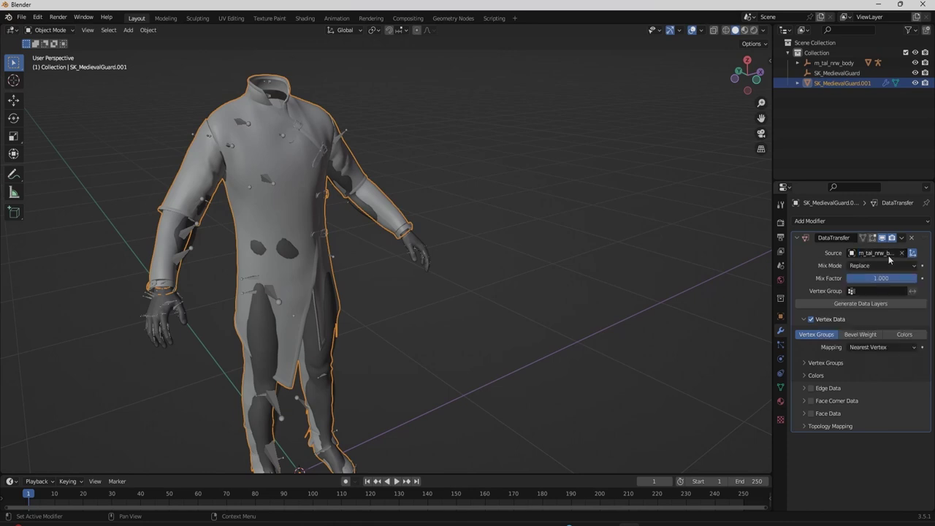
pyautogui.click(858, 304)
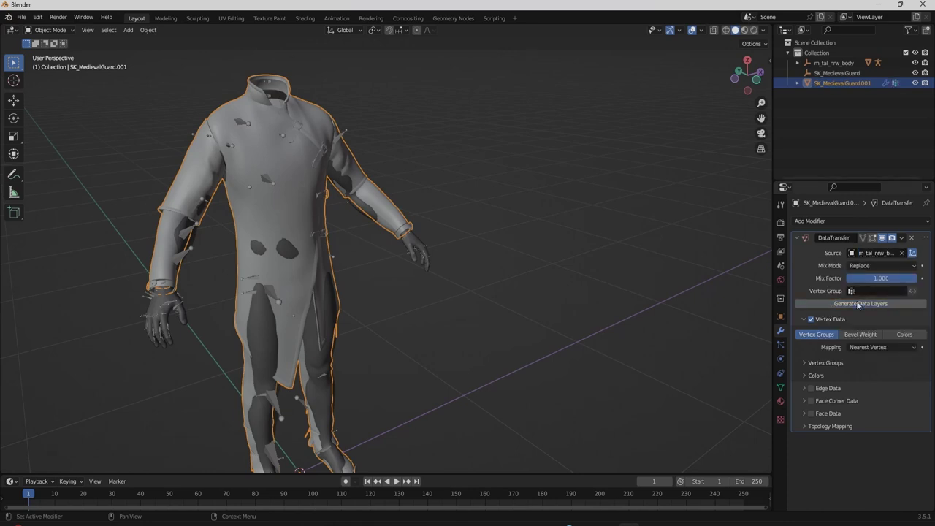
pyautogui.click(781, 388)
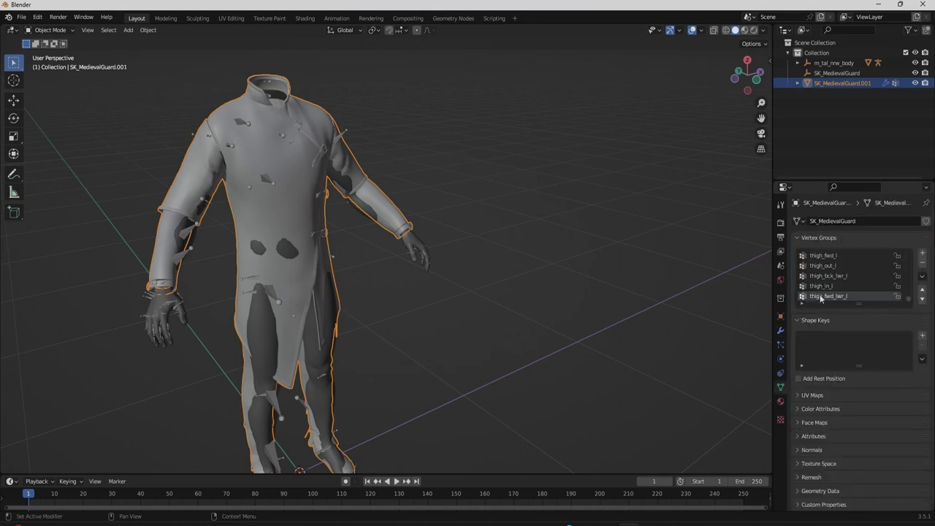
pyautogui.scroll(3, 861, 276)
pyautogui.scroll(-3, 851, 281)
pyautogui.moveTo(306, 345); pyautogui.dragTo(365, 303, button='middle')
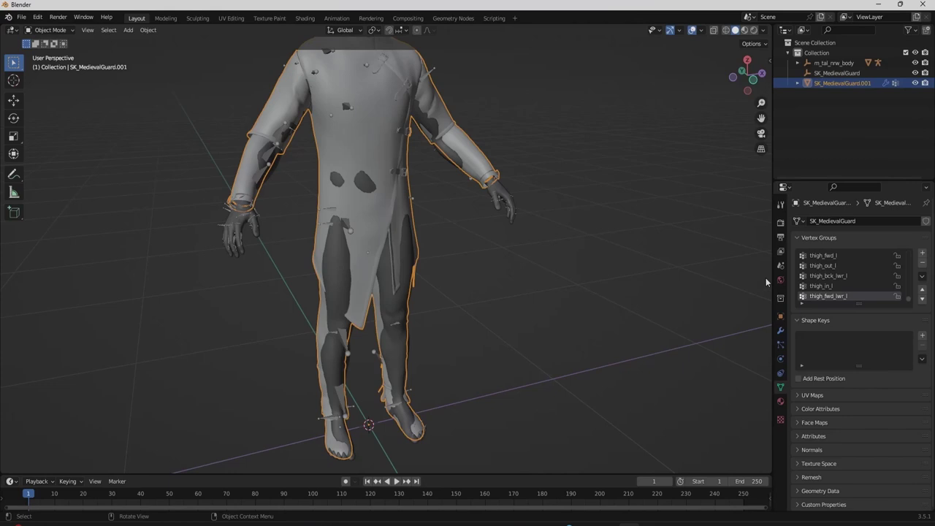
# Collapse DataTransfer and add an Armature modifier with its object set to root.
pyautogui.click(780, 331)
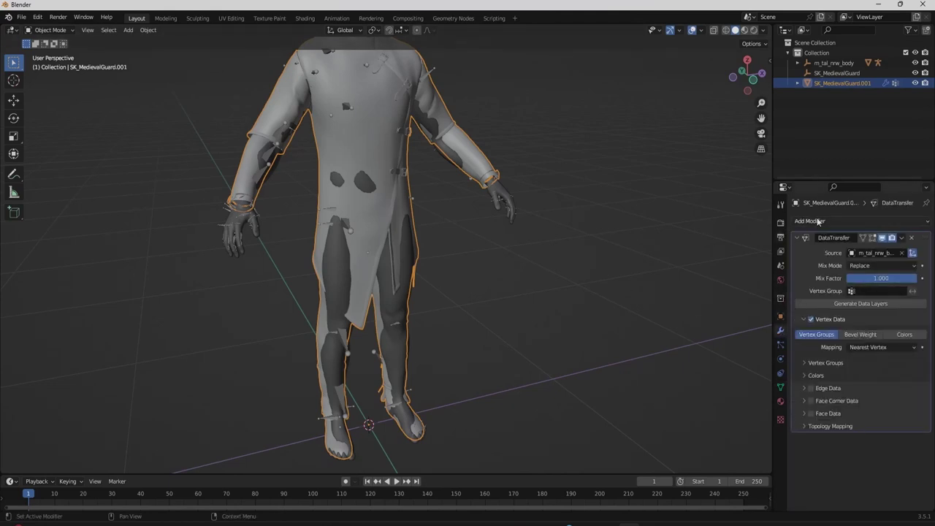
pyautogui.click(799, 239)
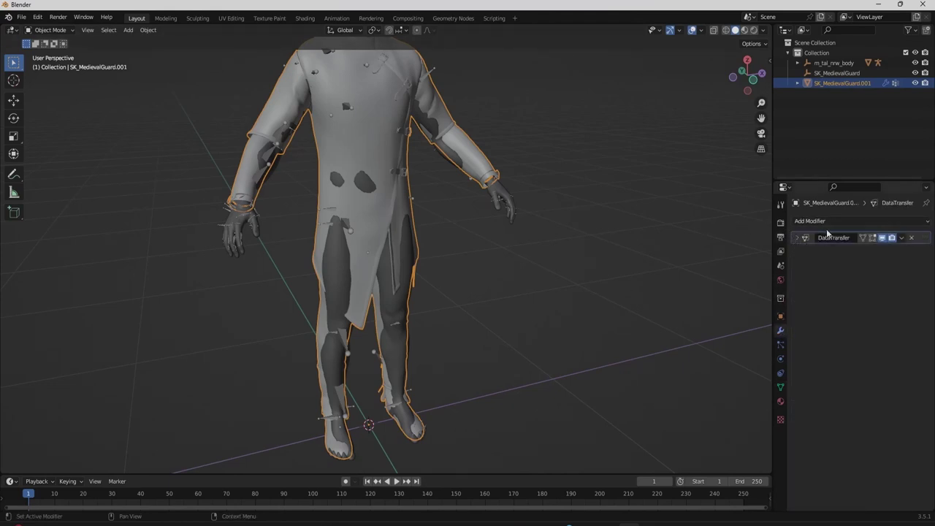
pyautogui.click(825, 221)
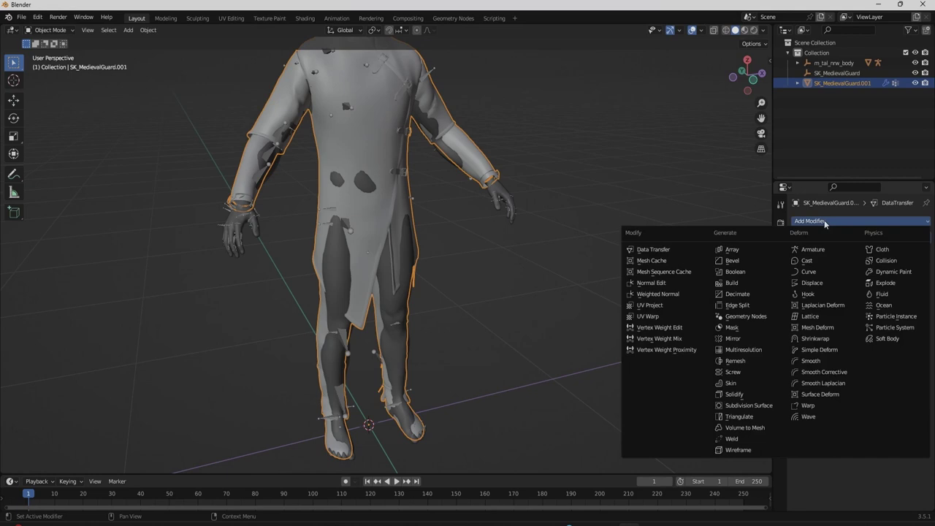
pyautogui.click(801, 253)
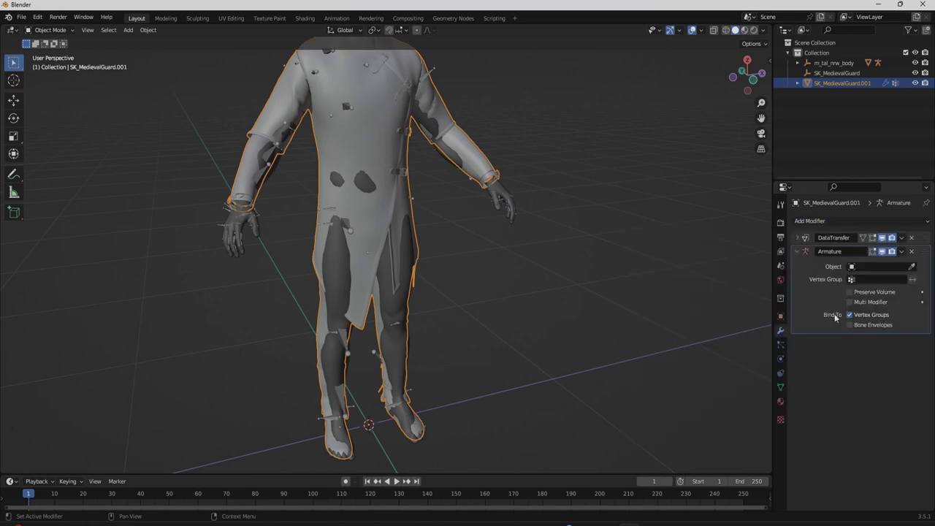
pyautogui.click(887, 271)
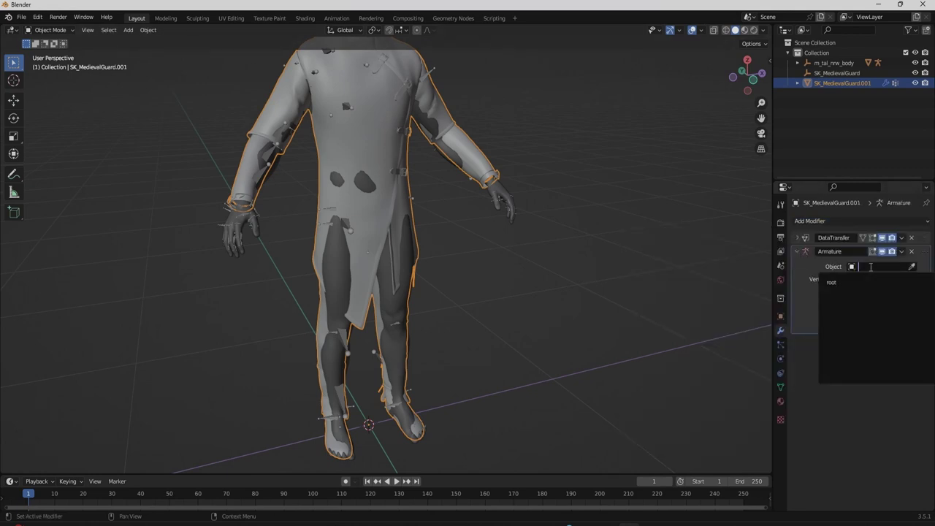
pyautogui.click(833, 283)
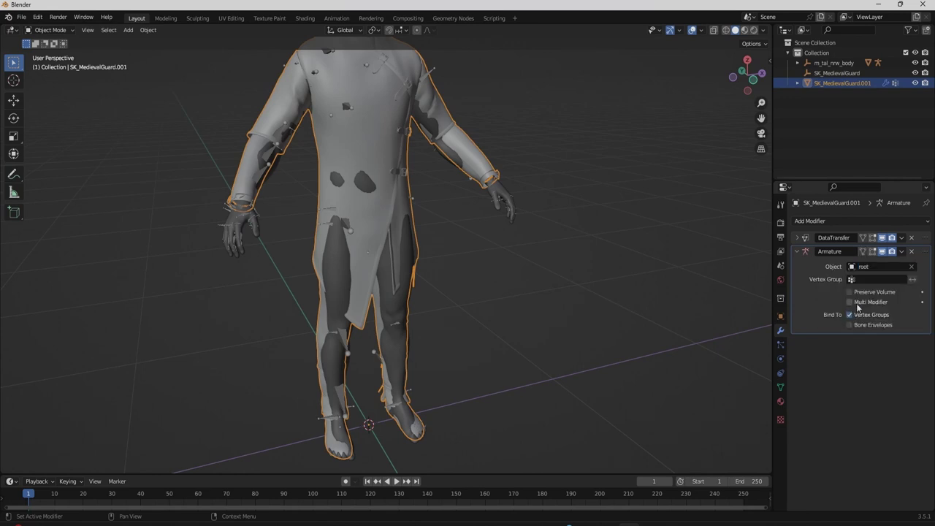
# Rotate the root rig's lowerarm_r bone in Pose Mode to test the sleeve, then return to Object Mode.
pyautogui.click(224, 212)
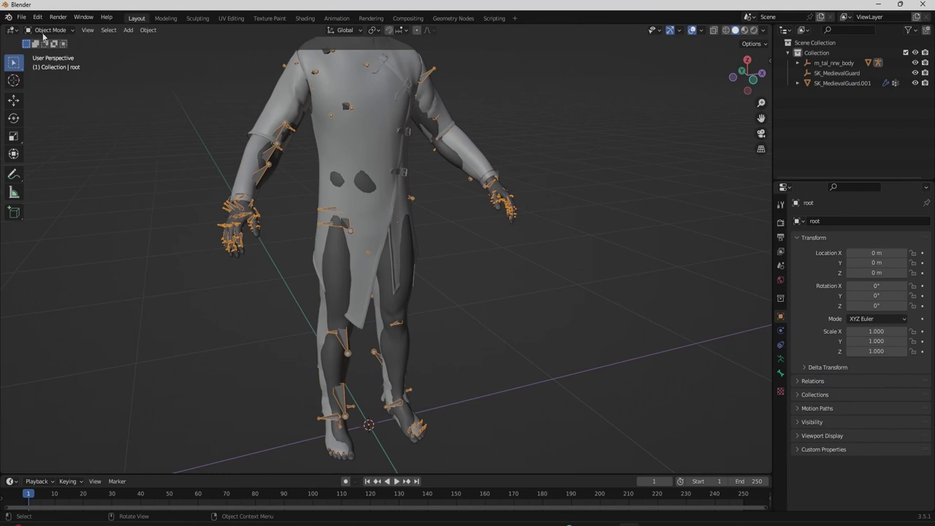
pyautogui.click(45, 30)
pyautogui.click(48, 60)
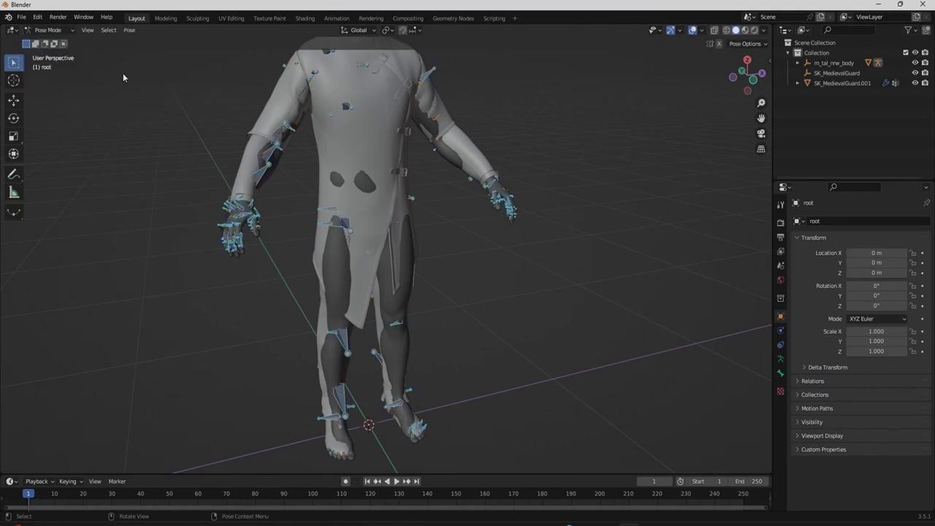
pyautogui.click(281, 137)
pyautogui.moveTo(281, 136); pyautogui.dragTo(301, 149, button='middle')
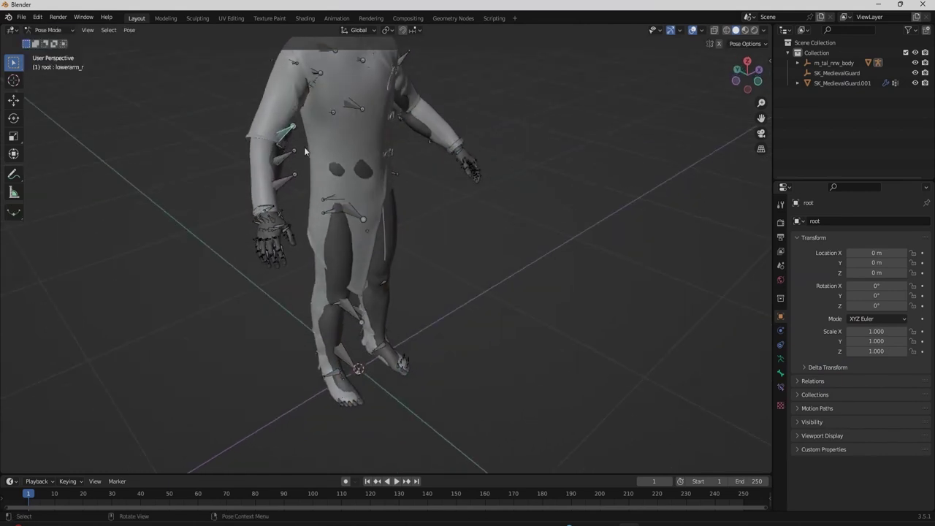
pyautogui.press('r')
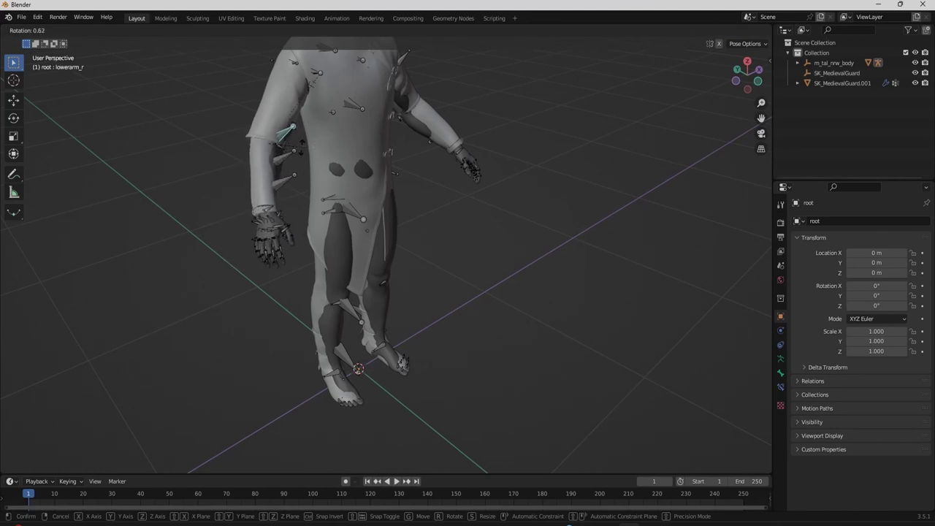
pyautogui.click(299, 150)
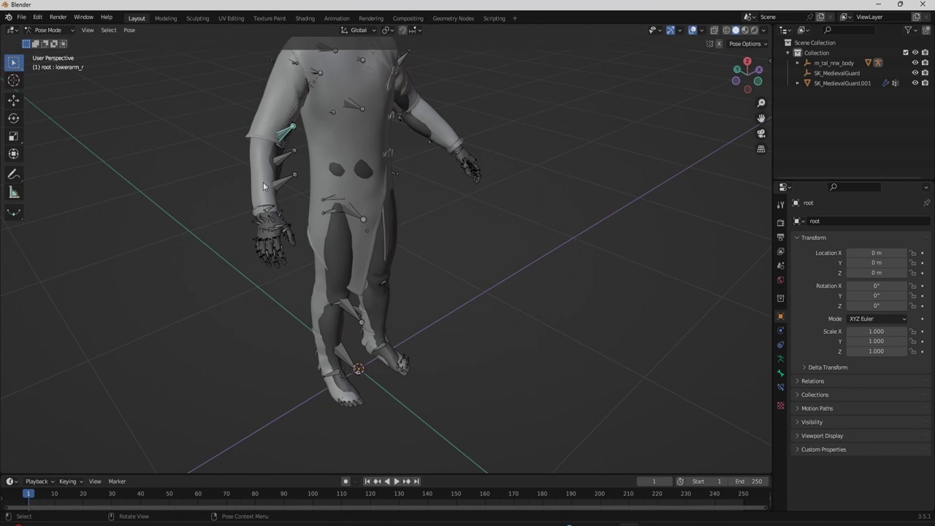
pyautogui.click(50, 30)
pyautogui.click(45, 40)
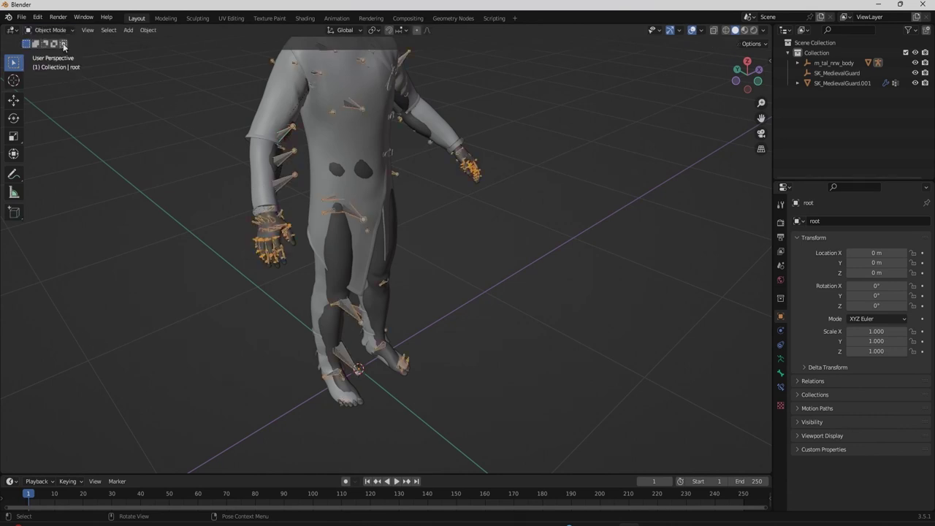
pyautogui.moveTo(343, 203); pyautogui.dragTo(309, 235, button='middle')
# In the Outliner, drop SK_MedievalGuard.001 onto the root armature under m_tal_nrw_body to parent it.
pyautogui.click(391, 143)
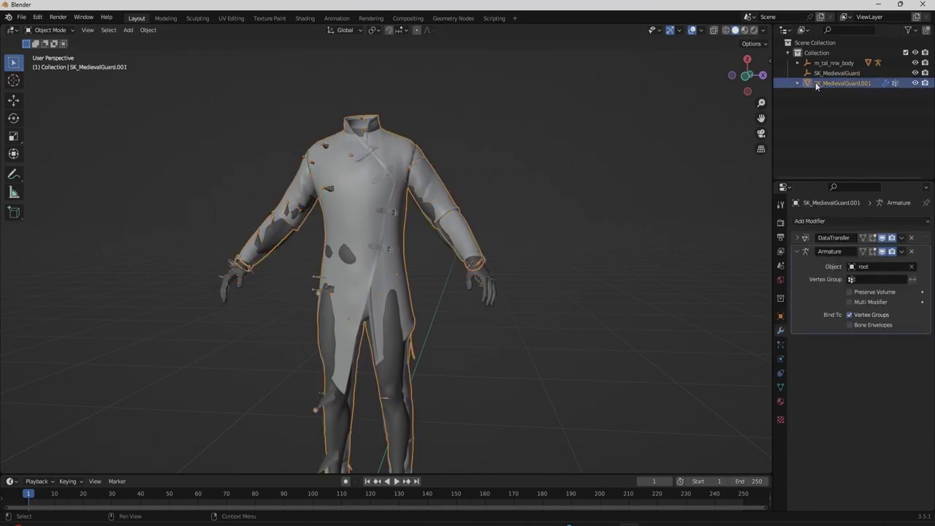
pyautogui.click(797, 63)
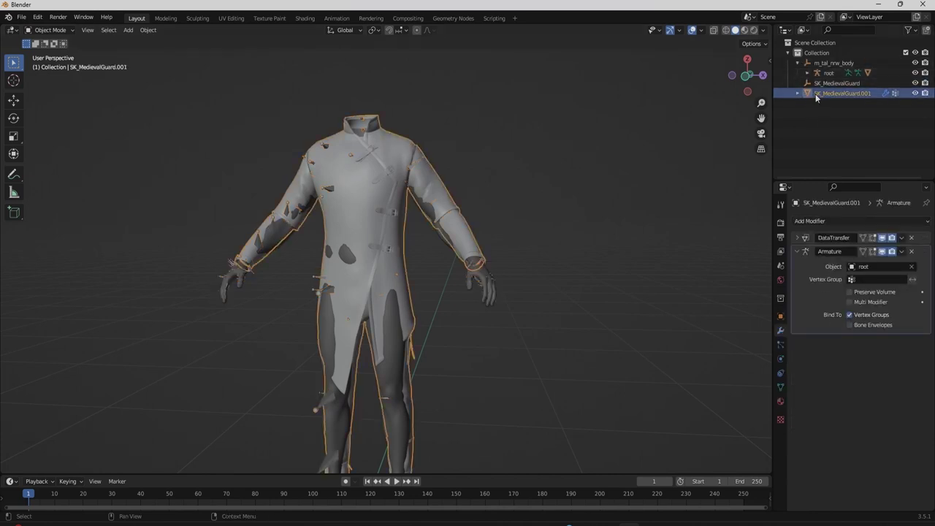
pyautogui.click(815, 93)
pyautogui.moveTo(825, 93); pyautogui.dragTo(835, 78)
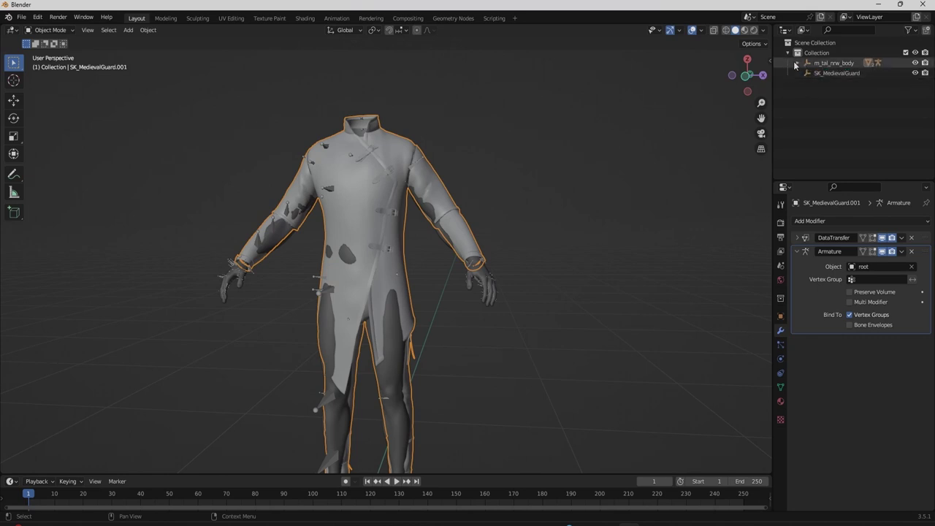
pyautogui.click(808, 73)
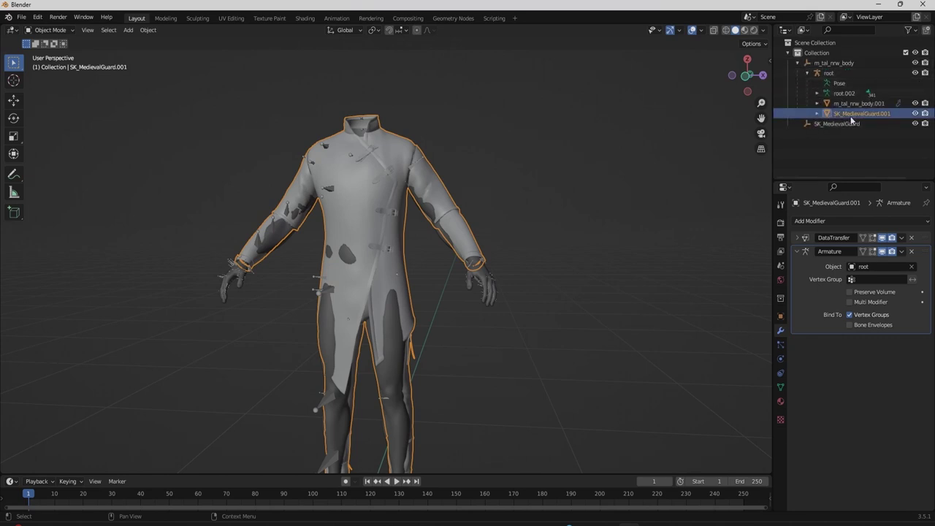
pyautogui.click(798, 63)
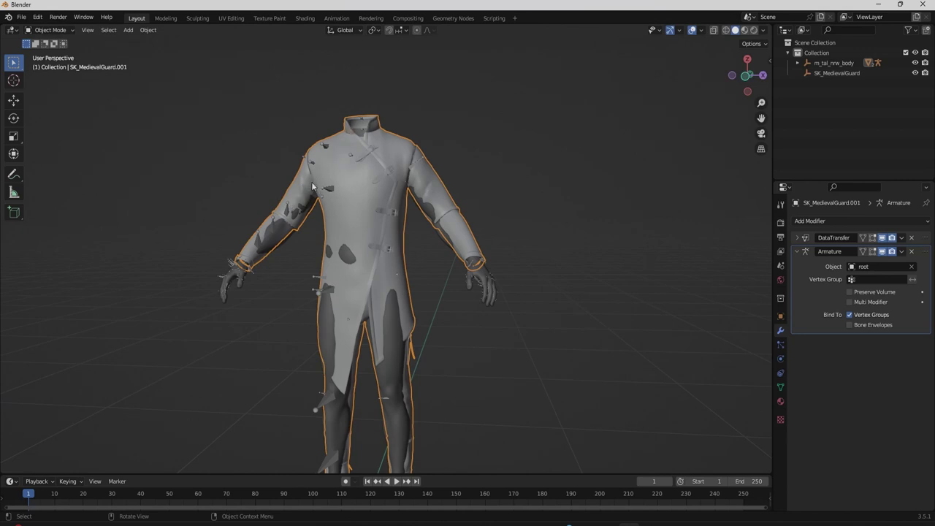
# Add the root armature to the coat selection and bring up File > Export.
pyautogui.keyDown('shift'); pyautogui.click(285, 206); pyautogui.keyUp('shift')
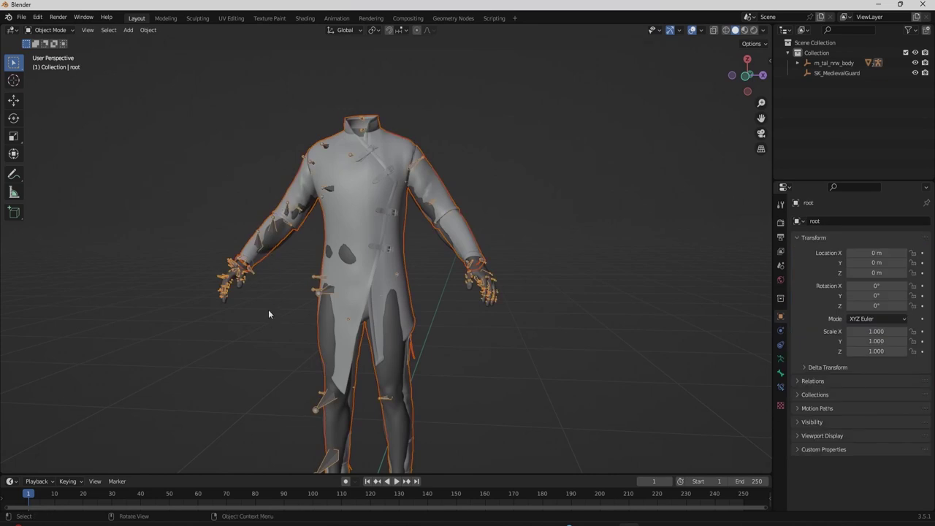
pyautogui.moveTo(268, 314)
pyautogui.mouseDown(button='middle')
pyautogui.moveTo(296, 282)
pyautogui.moveTo(334, 296)
pyautogui.moveTo(273, 315)
pyautogui.mouseUp(button='middle')
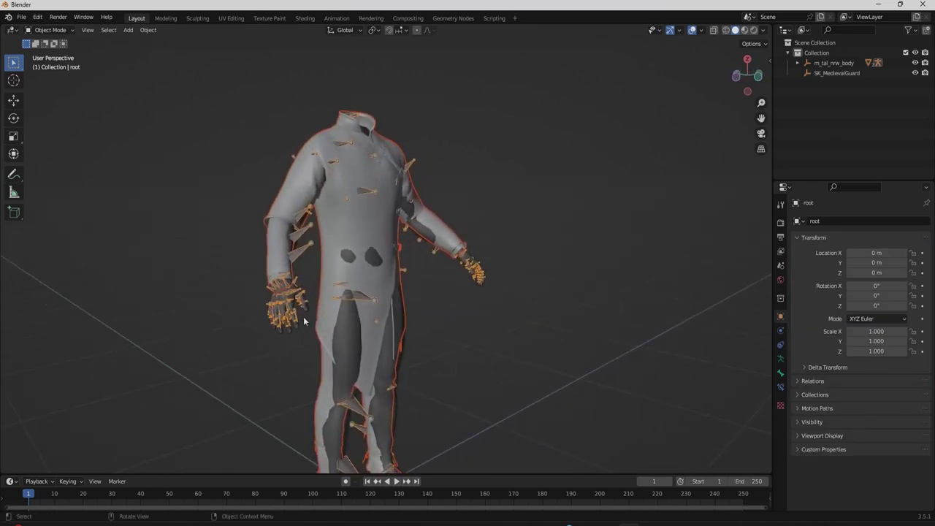
pyautogui.click(21, 17)
pyautogui.moveTo(43, 163)
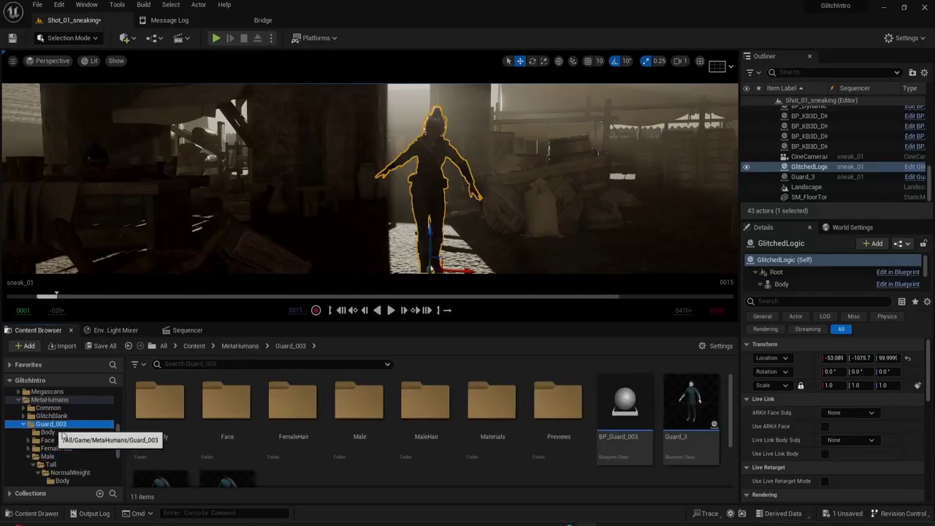
# Import Guard_03 on metahuman_base_skel, answering No to all merge-bones prompts.
pyautogui.scroll(-3, 472, 458)
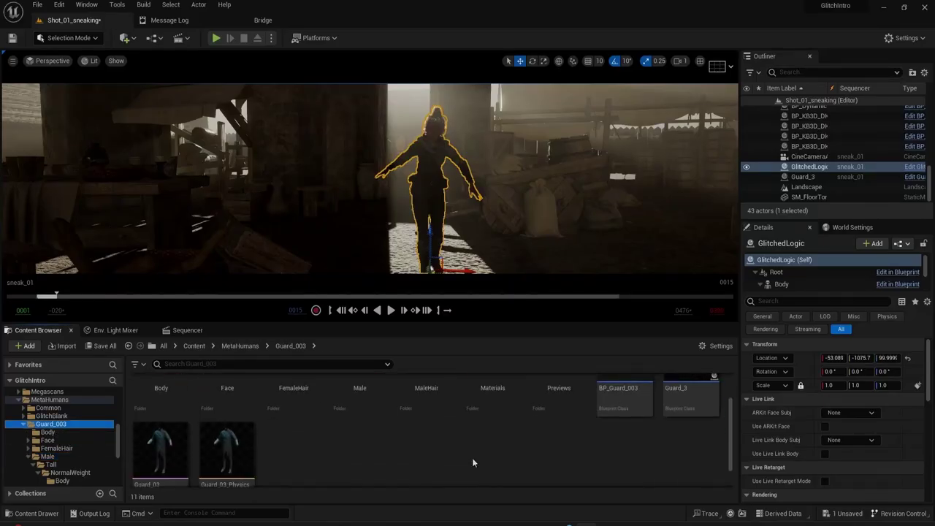
pyautogui.scroll(3, 496, 450)
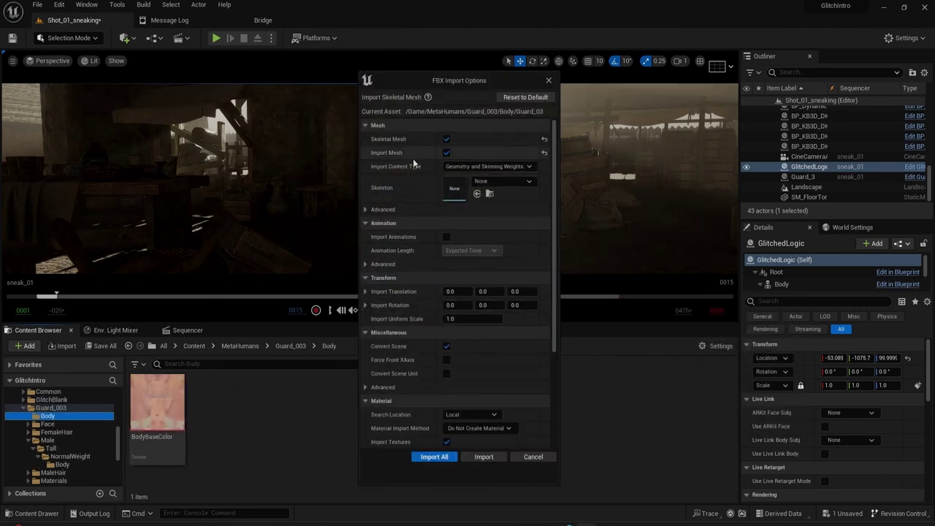
pyautogui.click(504, 181)
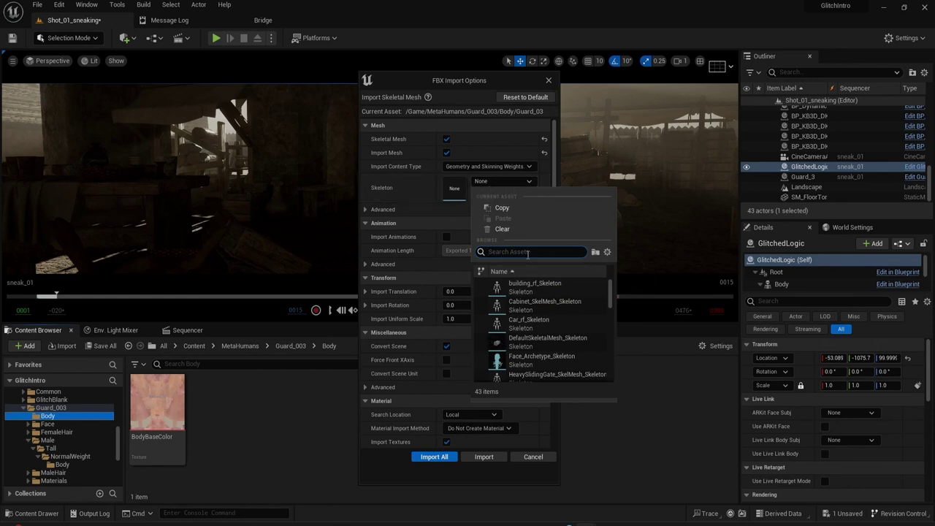
pyautogui.scroll(-3, 538, 310)
pyautogui.click(537, 333)
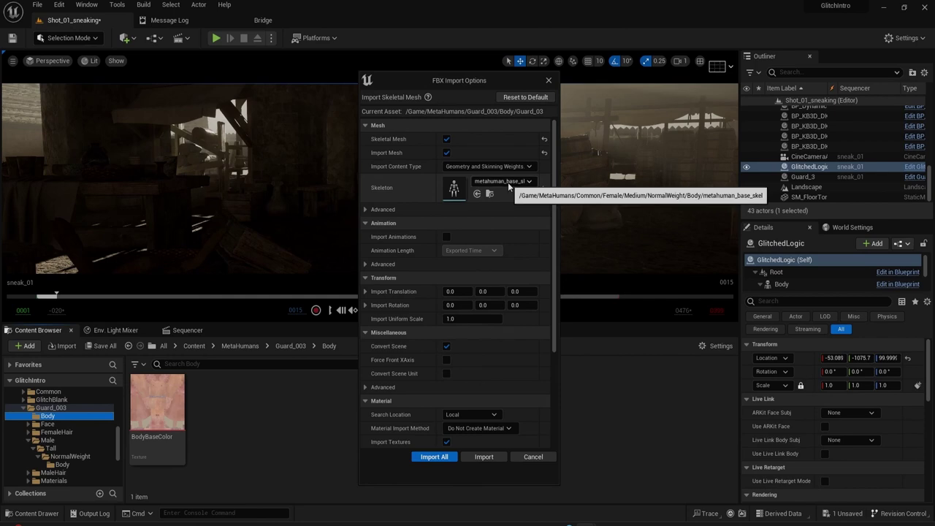
pyautogui.click(483, 457)
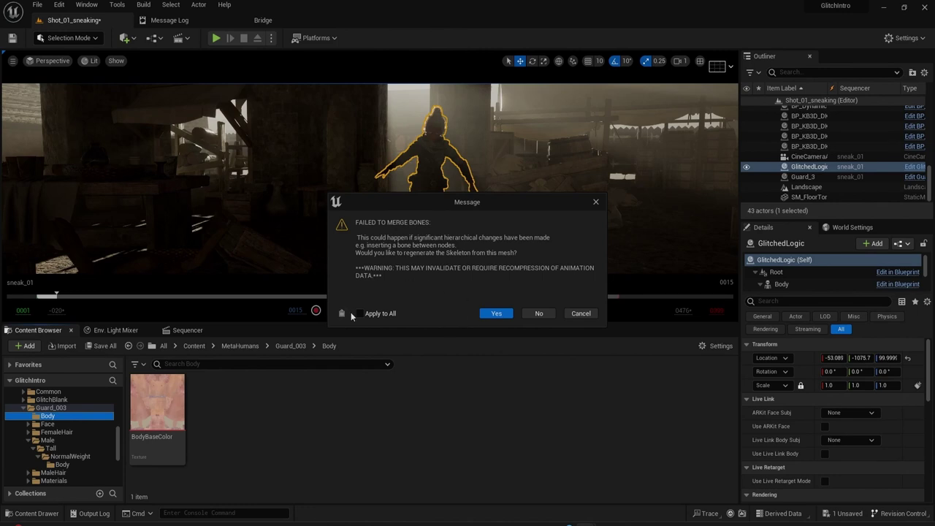
pyautogui.click(374, 315)
pyautogui.click(539, 313)
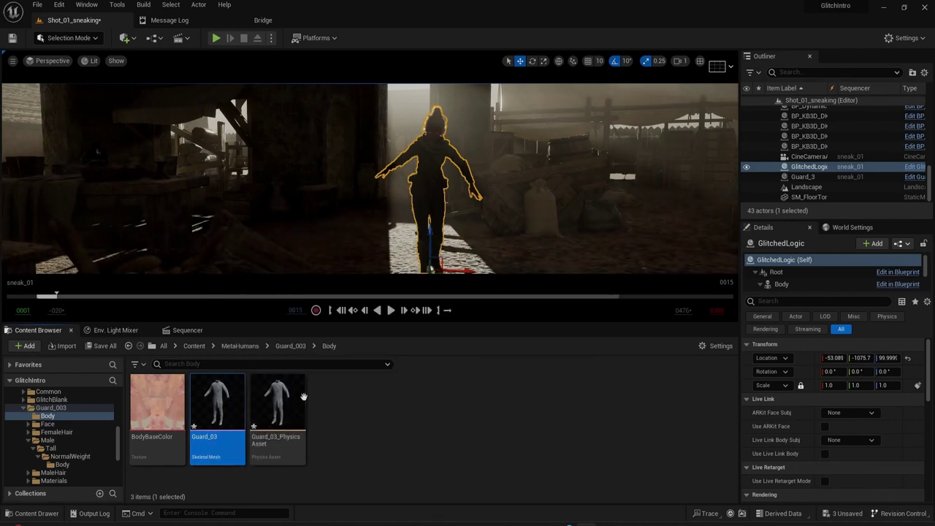
# Duplicate BP_Guard_003 in the Guard_003 folder, keeping the default name BP_Guard_004.
pyautogui.click(288, 346)
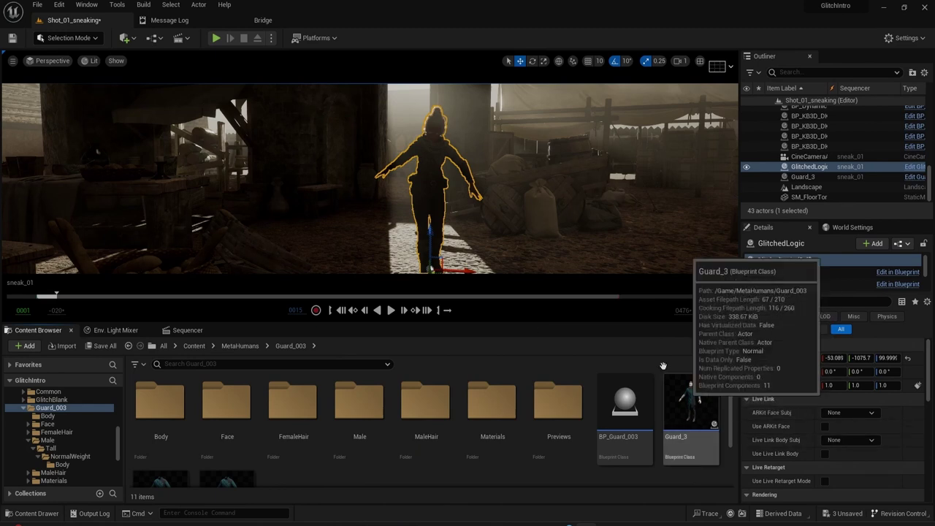
pyautogui.moveTo(442, 234)
pyautogui.mouseDown(button='right')
pyautogui.moveTo(504, 235)
pyautogui.moveTo(442, 236)
pyautogui.mouseUp(button='right')
pyautogui.scroll(-2, 585, 424)
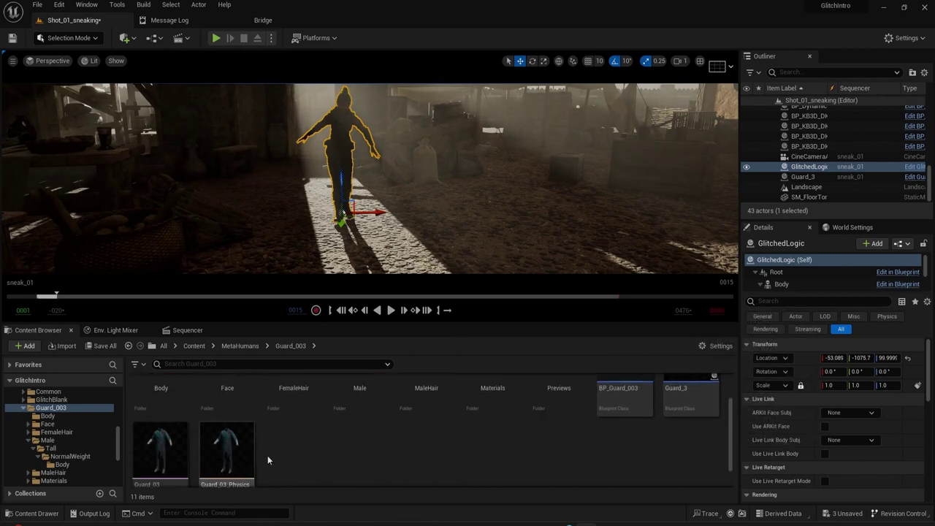
pyautogui.scroll(2, 278, 453)
pyautogui.rightClick(621, 421)
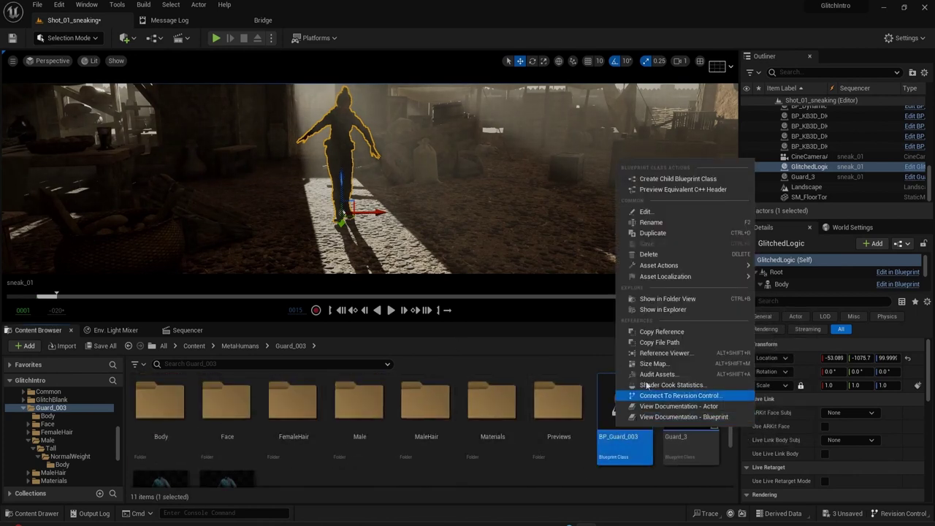
pyautogui.click(653, 232)
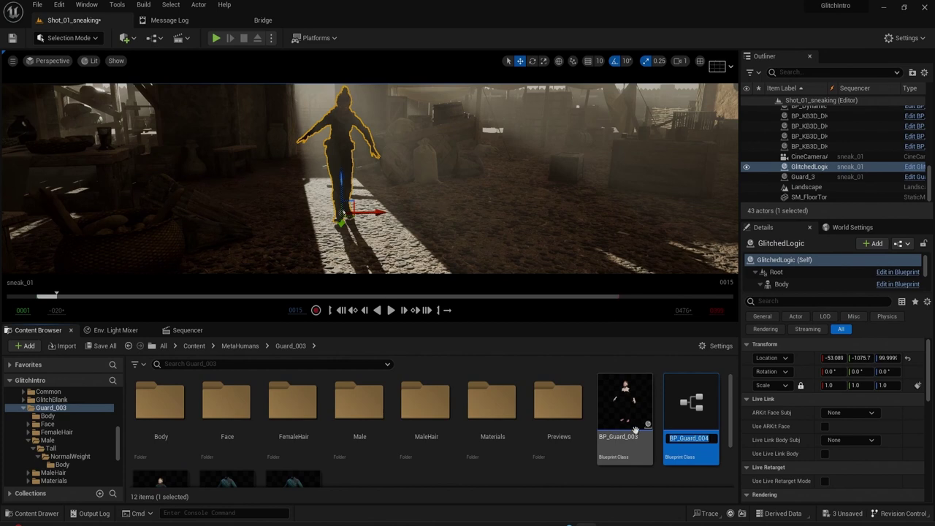
pyautogui.press('Return')
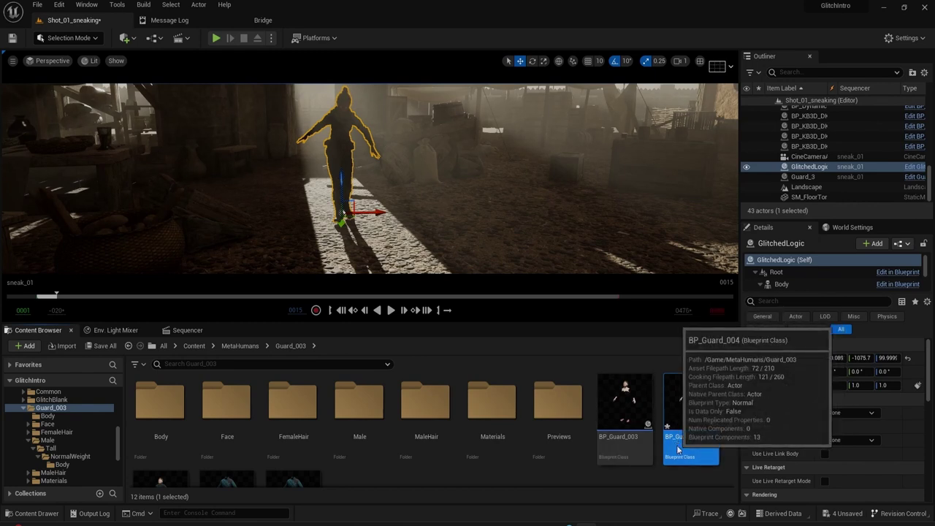
# Open BP_Guard_004's viewport and delete its Torso, Legs and Feet components.
pyautogui.doubleClick(678, 449)
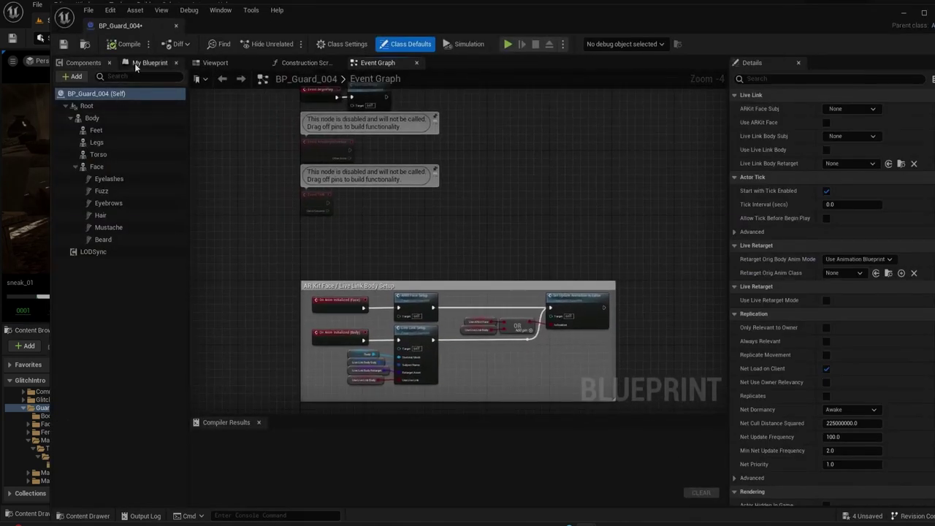
pyautogui.click(212, 63)
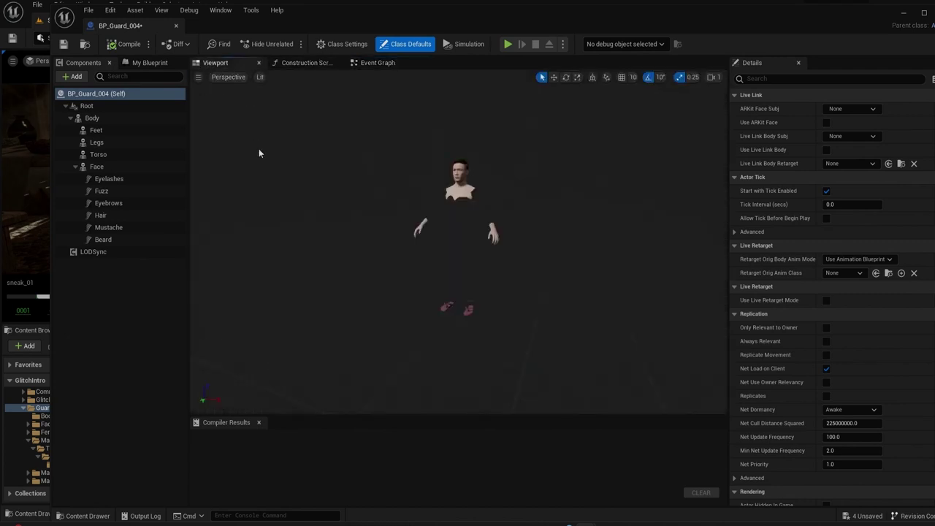
pyautogui.click(76, 167)
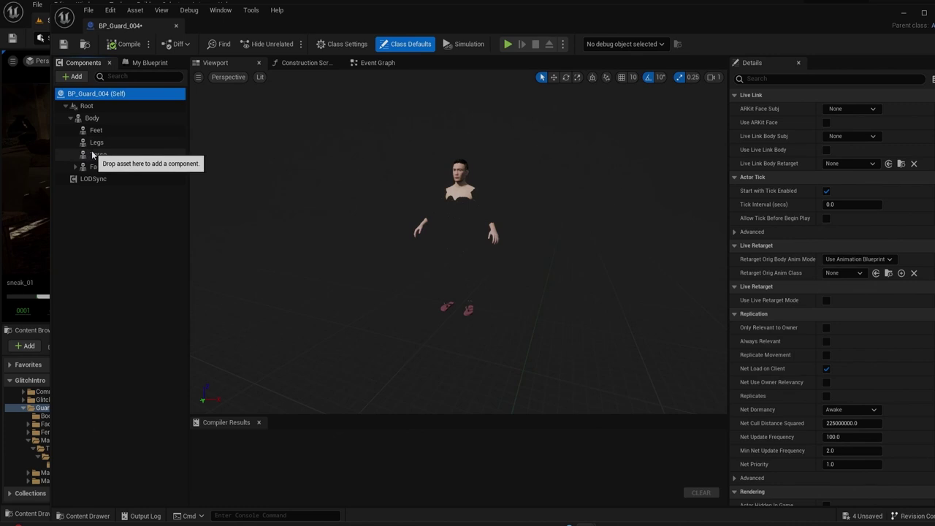
pyautogui.click(95, 155)
pyautogui.keyDown('shift'); pyautogui.click(99, 140); pyautogui.keyUp('shift')
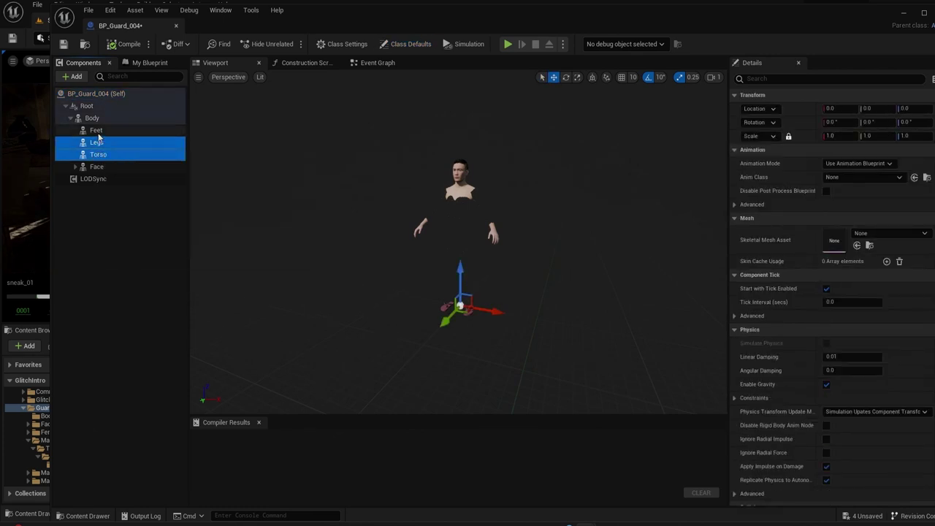
pyautogui.keyDown('shift'); pyautogui.click(96, 131); pyautogui.keyUp('shift')
pyautogui.rightClick(98, 133)
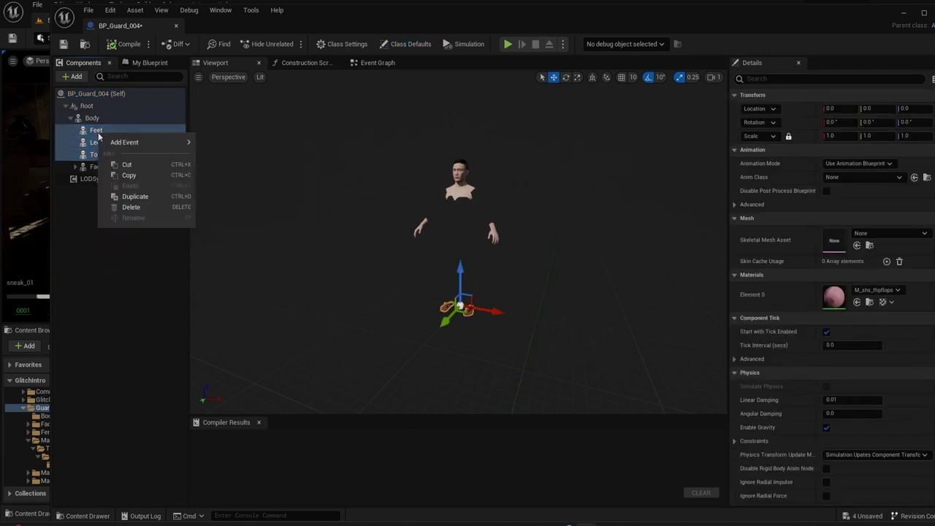
pyautogui.click(131, 207)
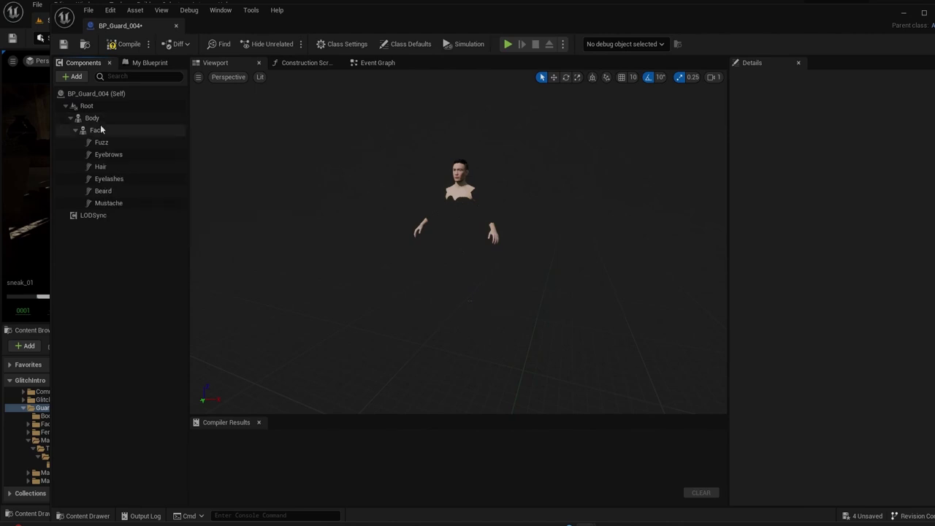
# Tidy the component tree and dock the BP_Guard_004 editor into the main window.
pyautogui.doubleClick(101, 129)
pyautogui.click(103, 108)
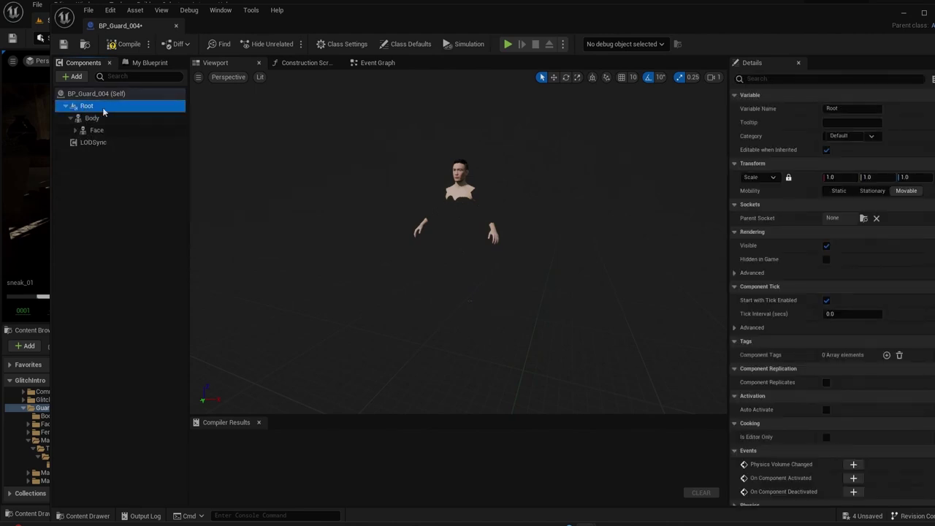
pyautogui.click(95, 93)
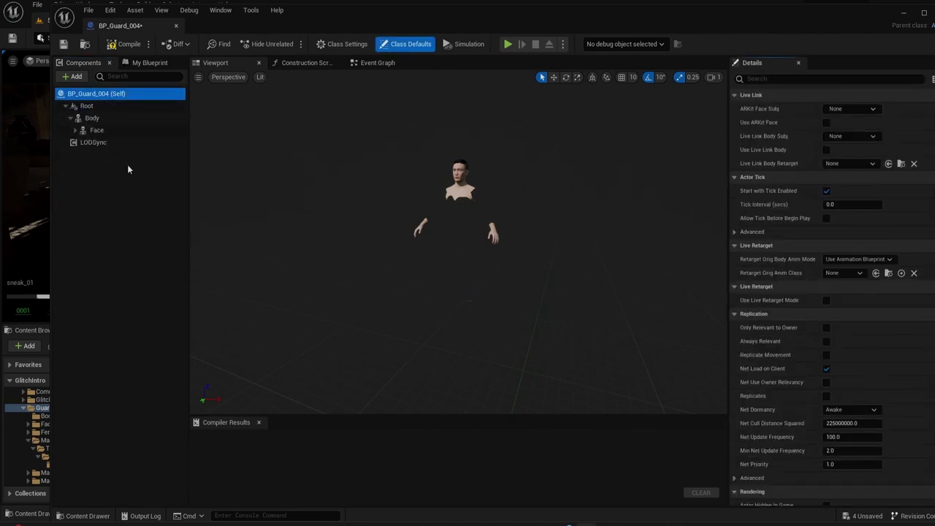
pyautogui.moveTo(159, 27); pyautogui.dragTo(326, 20)
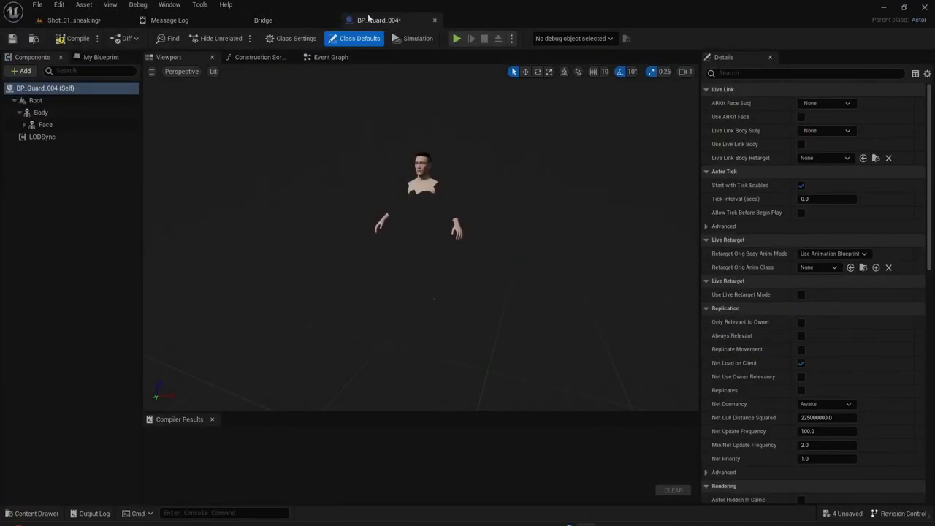
# Drag Guard_03 onto Root as a component, compile, and return to Shot_01_sneaking.
pyautogui.click(44, 513)
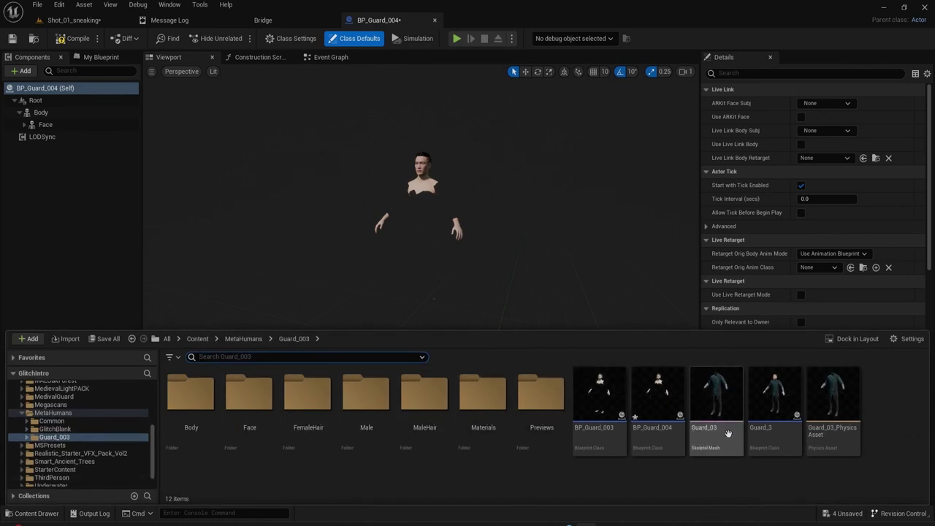
pyautogui.moveTo(733, 401); pyautogui.dragTo(52, 99)
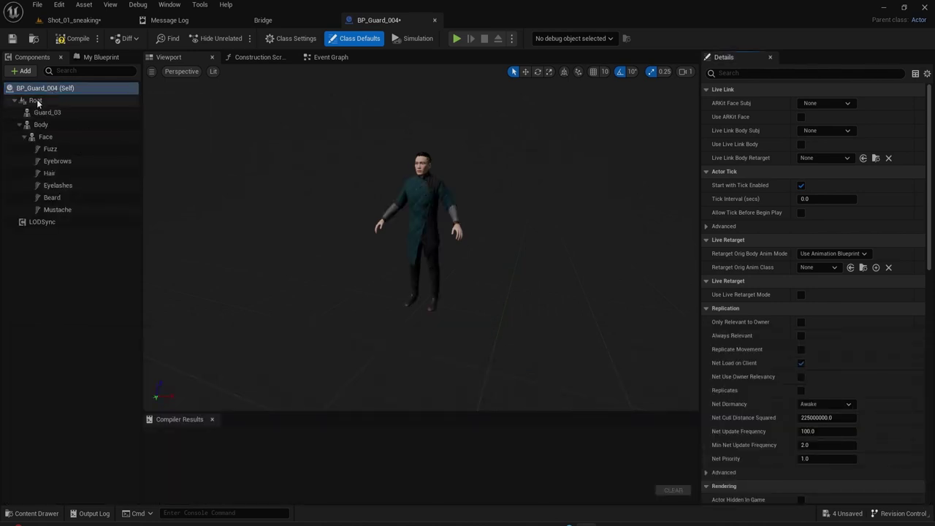
pyautogui.click(41, 125)
pyautogui.click(19, 124)
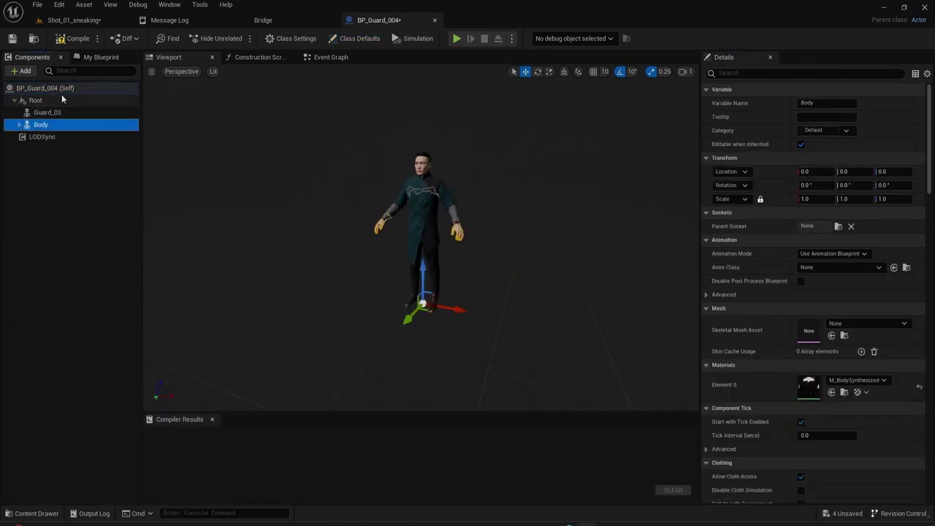
pyautogui.click(70, 41)
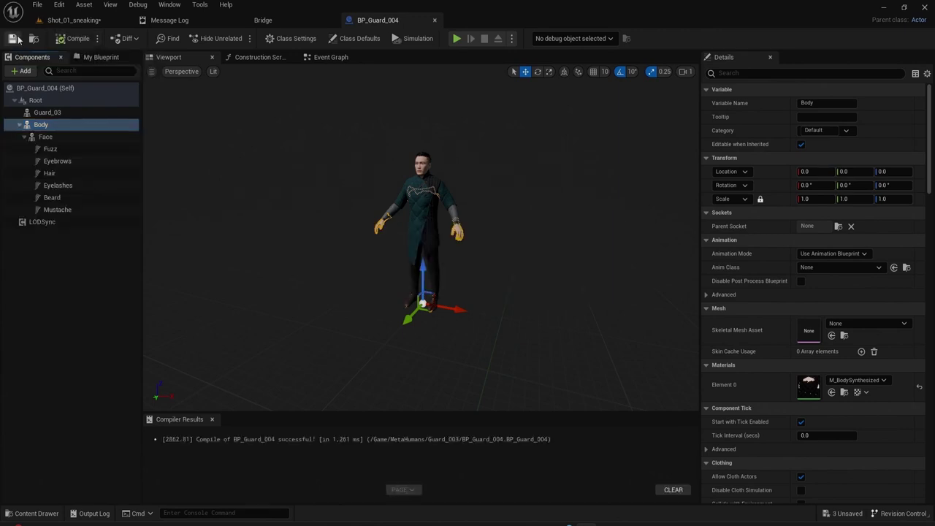
pyautogui.click(65, 20)
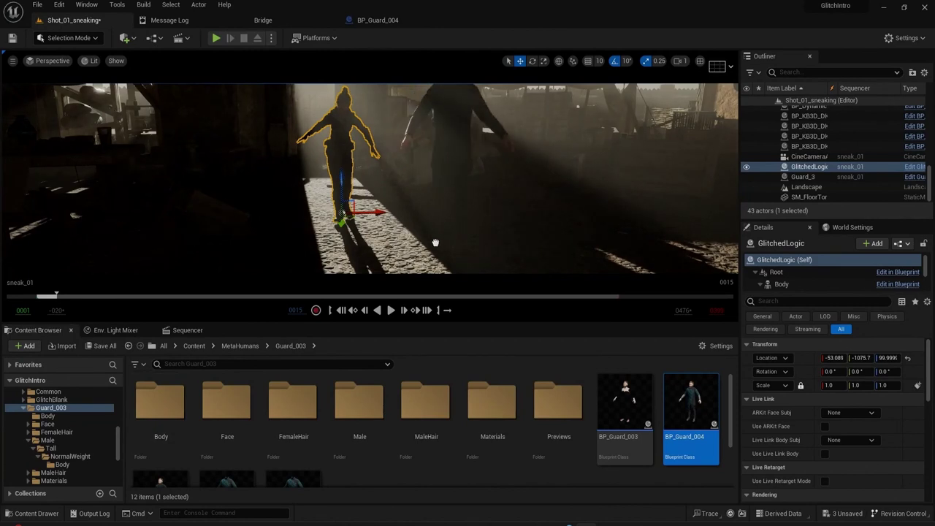
# Place a BP_Guard_004 actor in the level and add it to the sneak_01 sequence.
pyautogui.moveTo(436, 242); pyautogui.dragTo(435, 242)
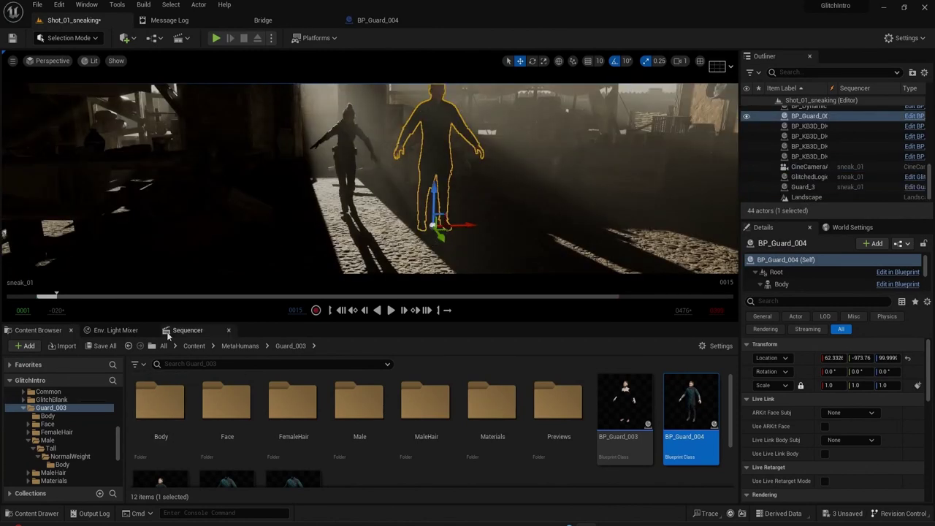
pyautogui.click(184, 331)
pyautogui.click(25, 363)
pyautogui.moveTo(58, 189)
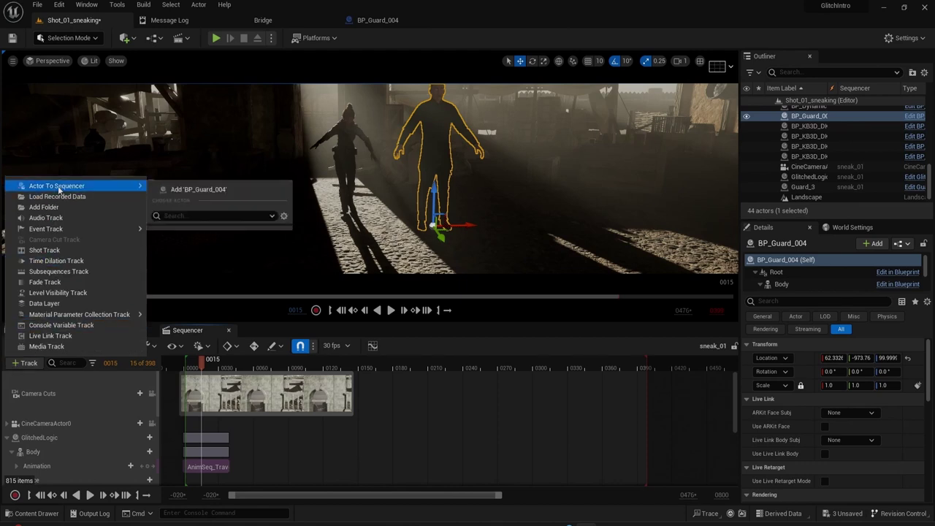
pyautogui.click(185, 228)
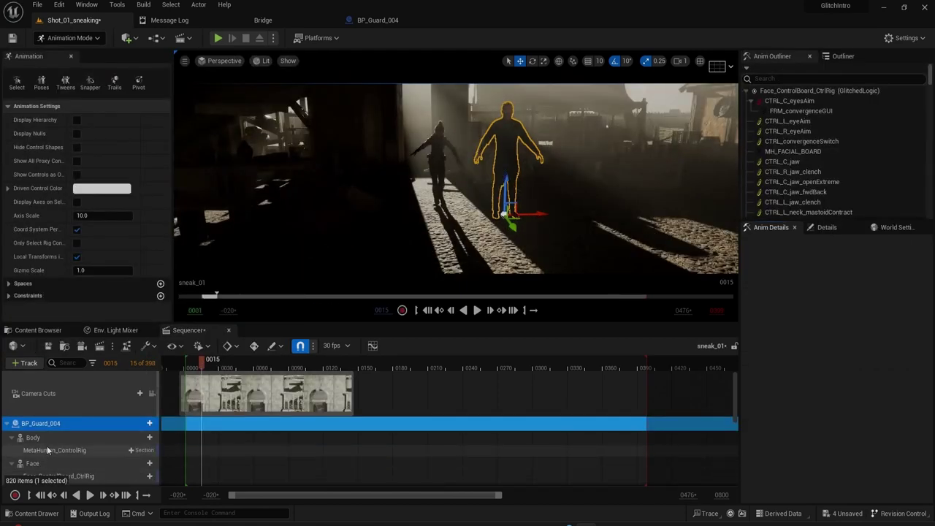
# Swap the Body's control rig track for AnimSeq_Traversal_BalanceBeam_Back_End, then scrub to check the guard.
pyautogui.click(48, 450)
pyautogui.press('Delete')
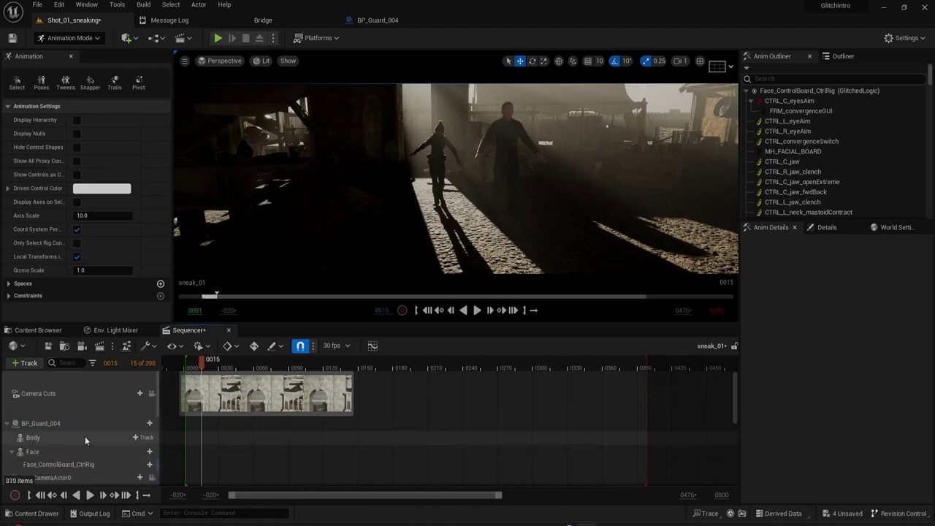
pyautogui.click(144, 438)
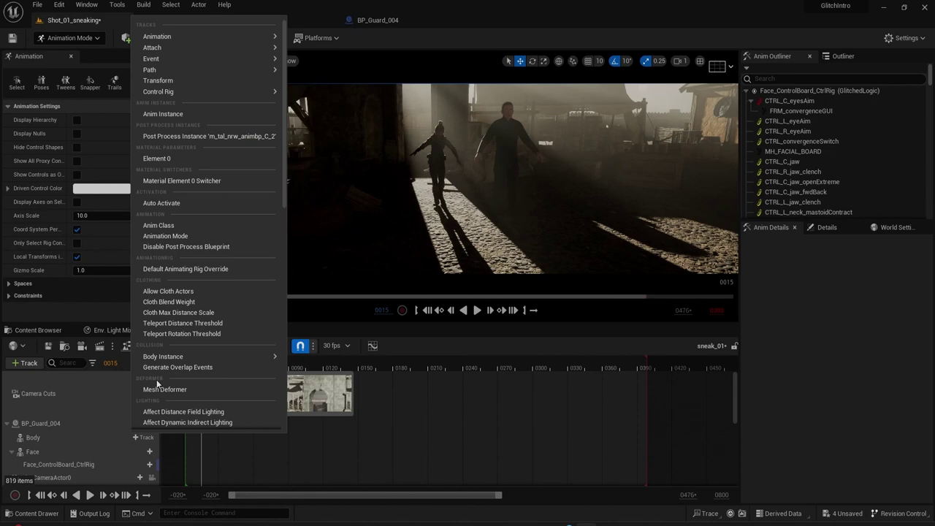
pyautogui.moveTo(191, 47)
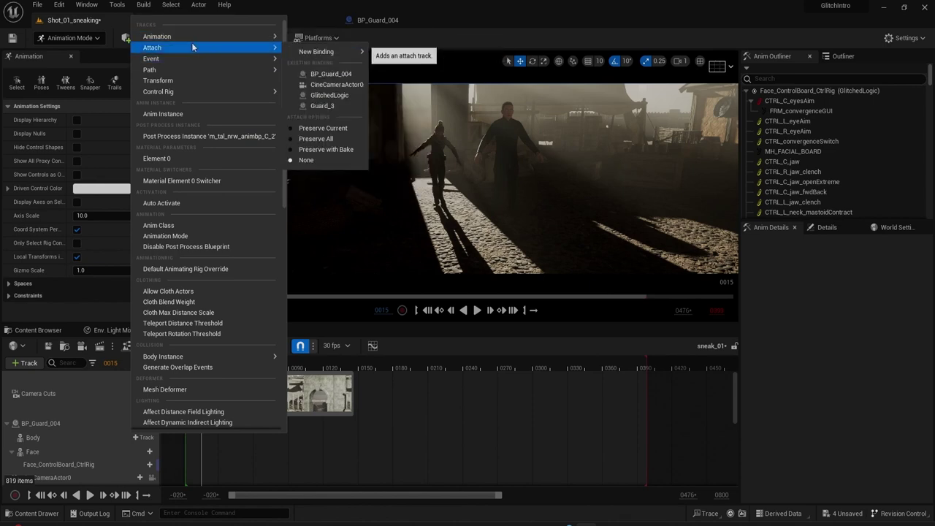
pyautogui.moveTo(230, 35)
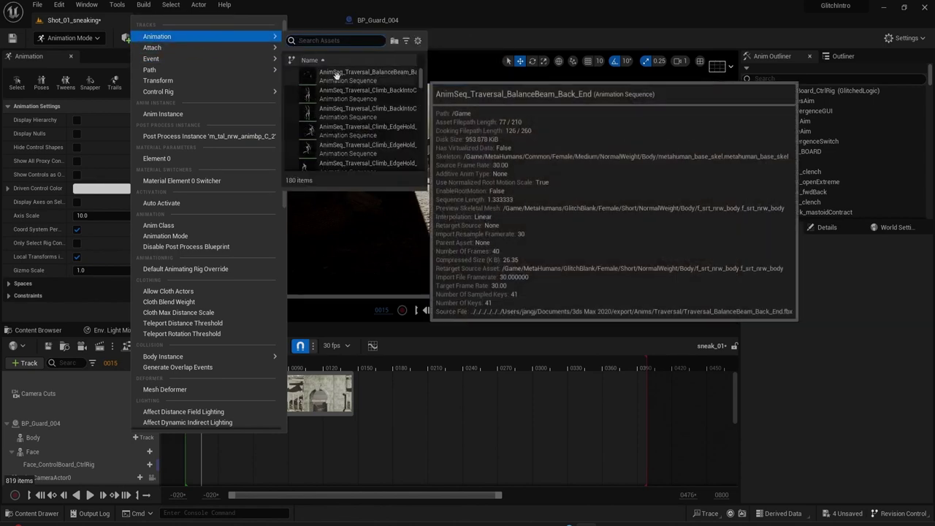
pyautogui.click(337, 74)
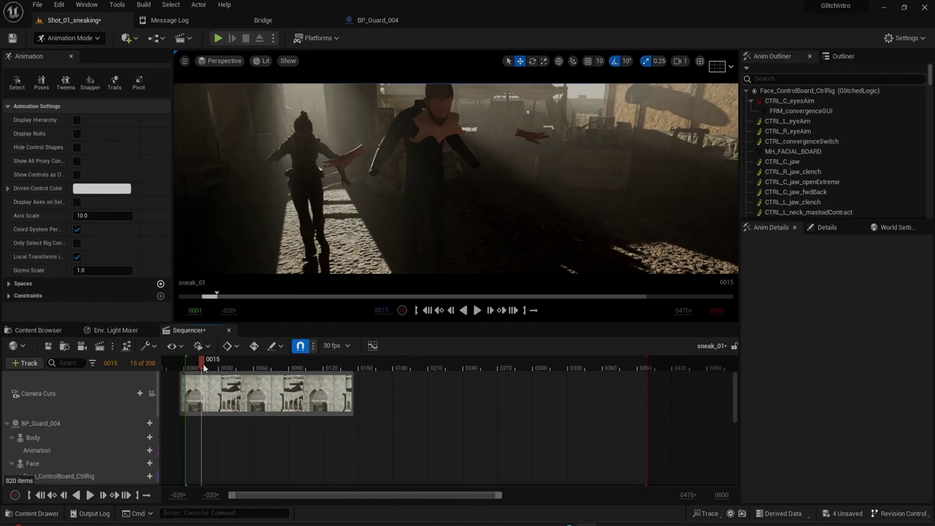
pyautogui.moveTo(203, 367)
pyautogui.mouseDown()
pyautogui.moveTo(245, 371)
pyautogui.moveTo(200, 380)
pyautogui.mouseUp()
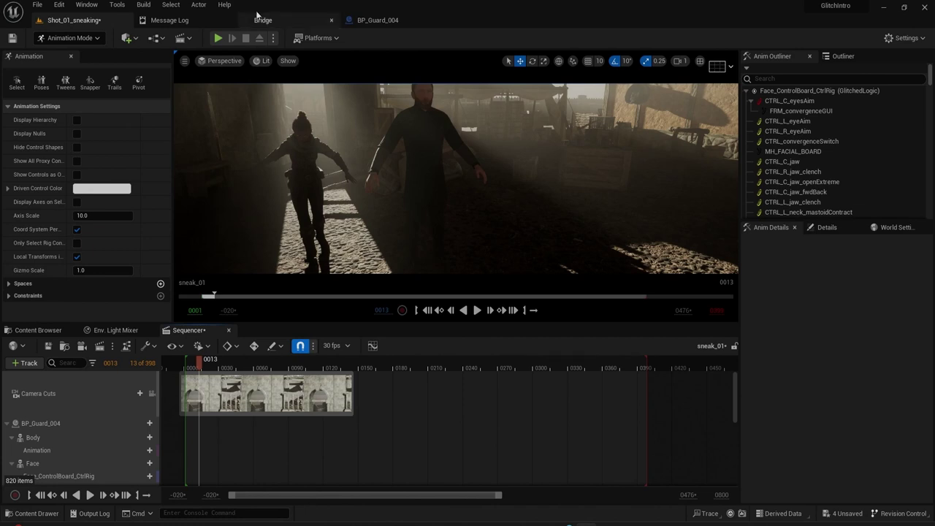
pyautogui.click(378, 20)
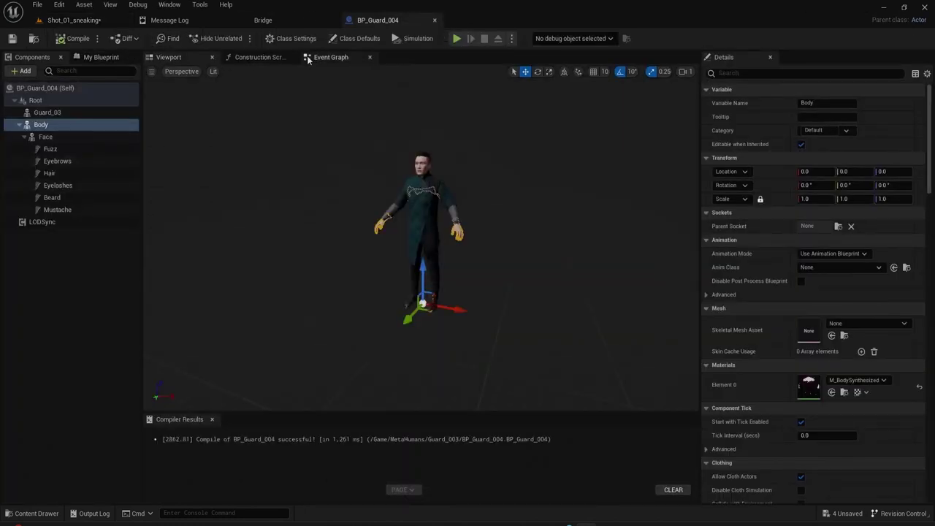
# Bring the Construction Script graph into view and select the Guard_03 clothing component.
pyautogui.click(266, 60)
pyautogui.scroll(3, 248, 339)
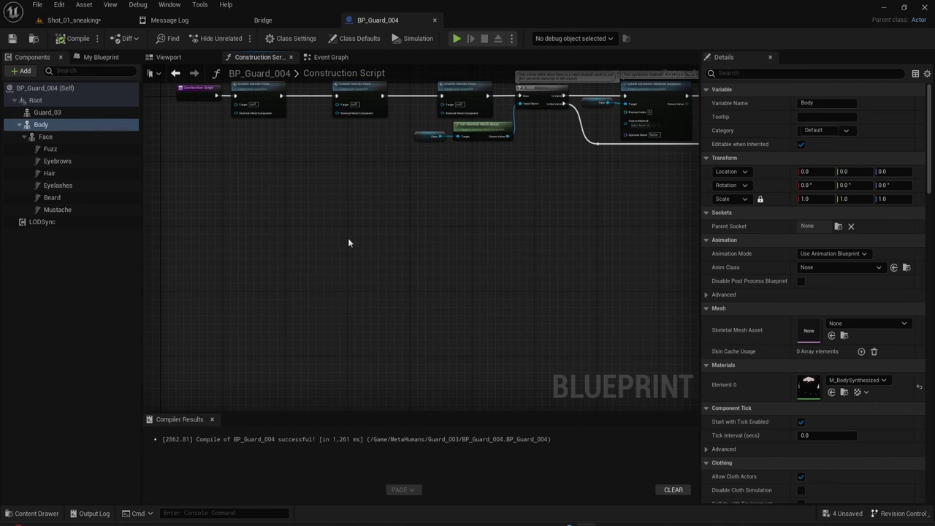
pyautogui.moveTo(293, 186); pyautogui.dragTo(473, 290, button='right')
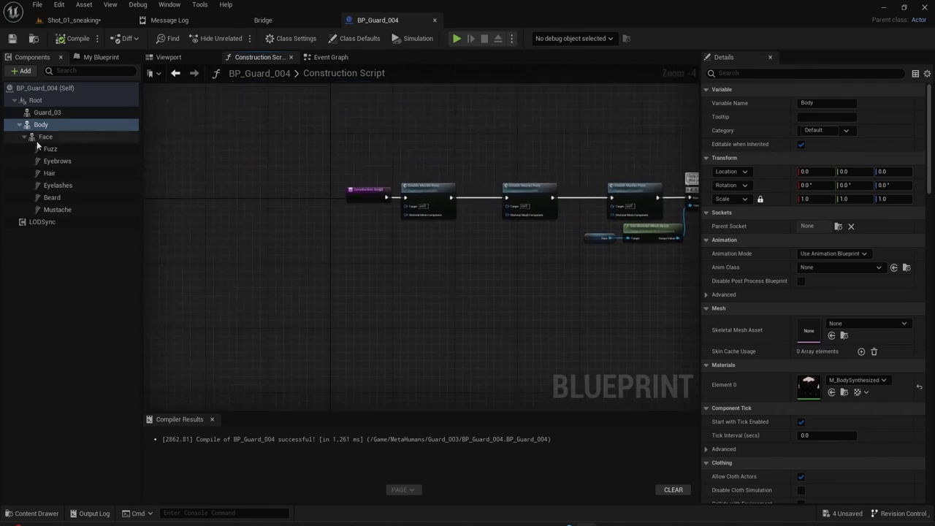
pyautogui.click(51, 113)
pyautogui.click(45, 123)
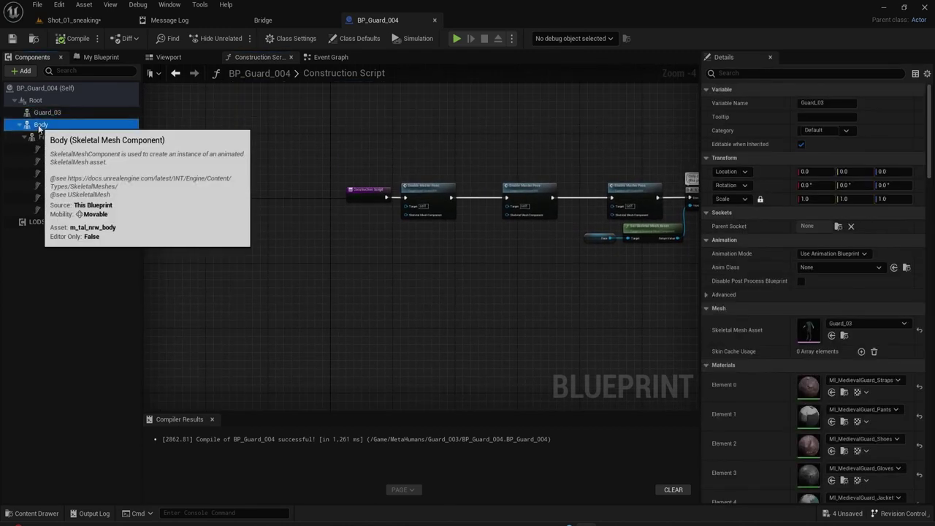
pyautogui.click(24, 137)
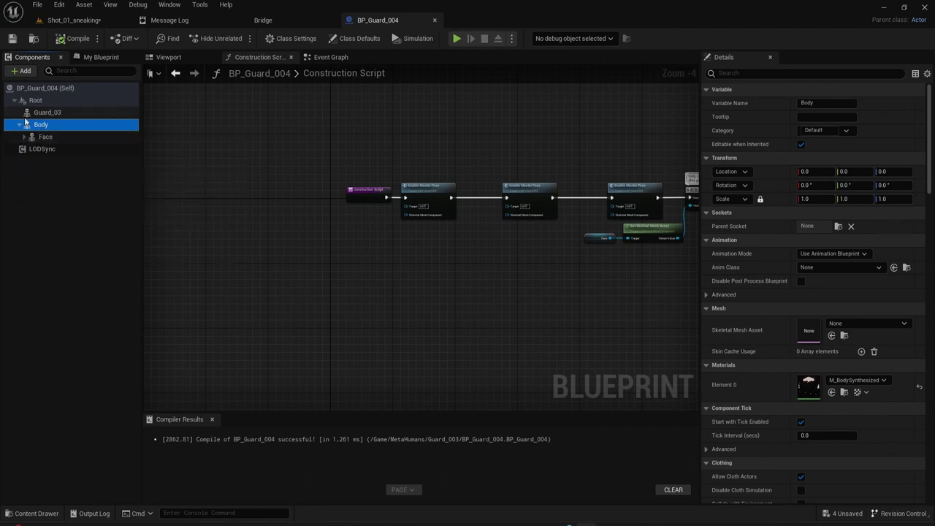
pyautogui.click(37, 114)
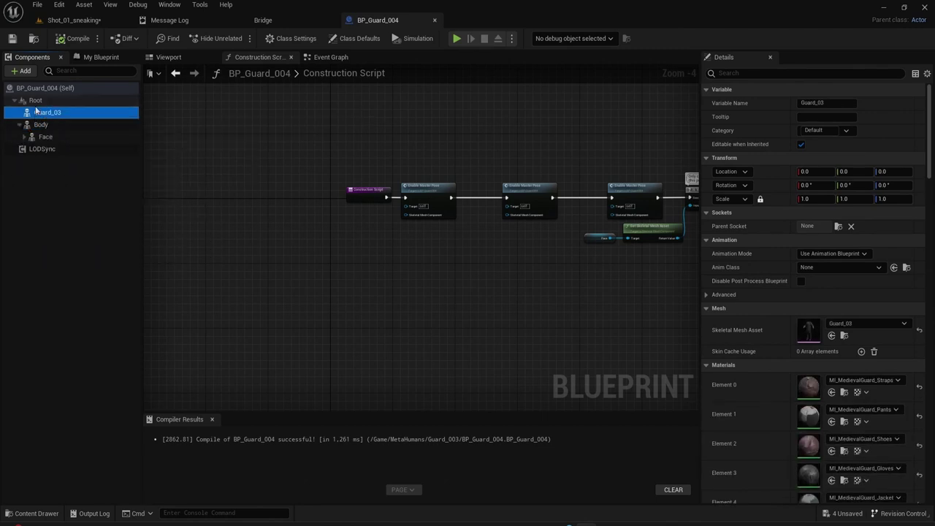
# Search 'lead' in the graph and add a Set Leader Pose Component node.
pyautogui.rightClick(341, 216)
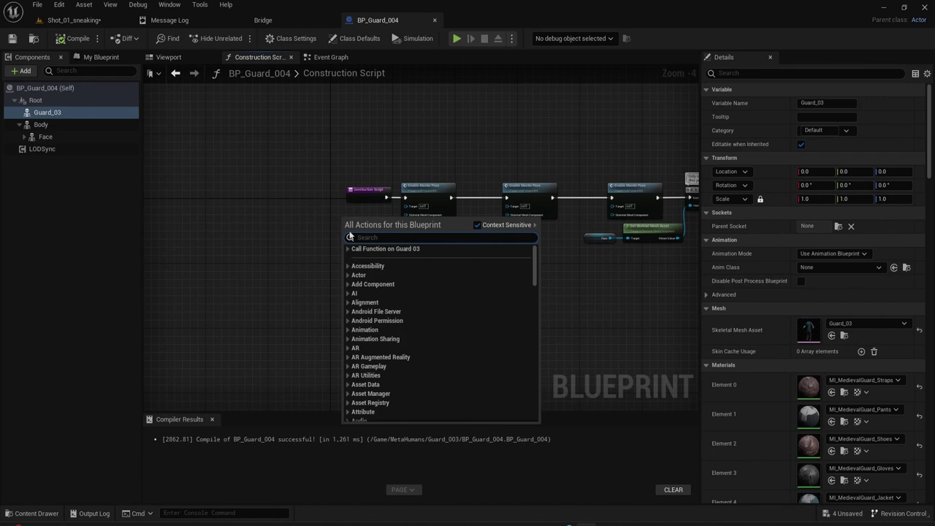
pyautogui.write('l')
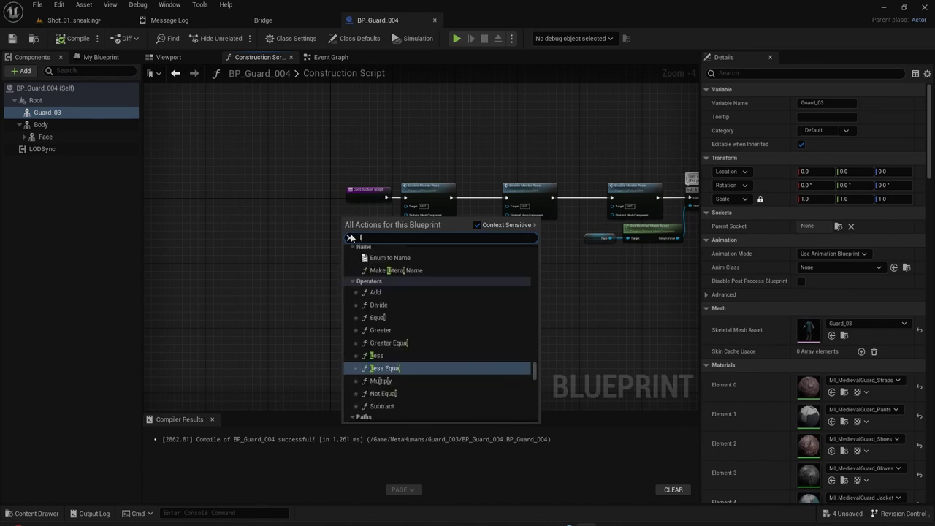
pyautogui.write('e')
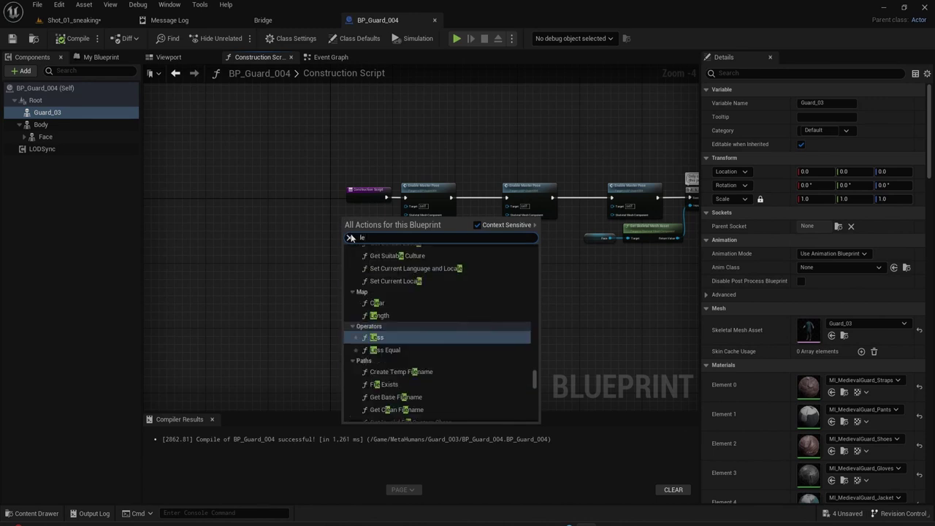
pyautogui.write('ad')
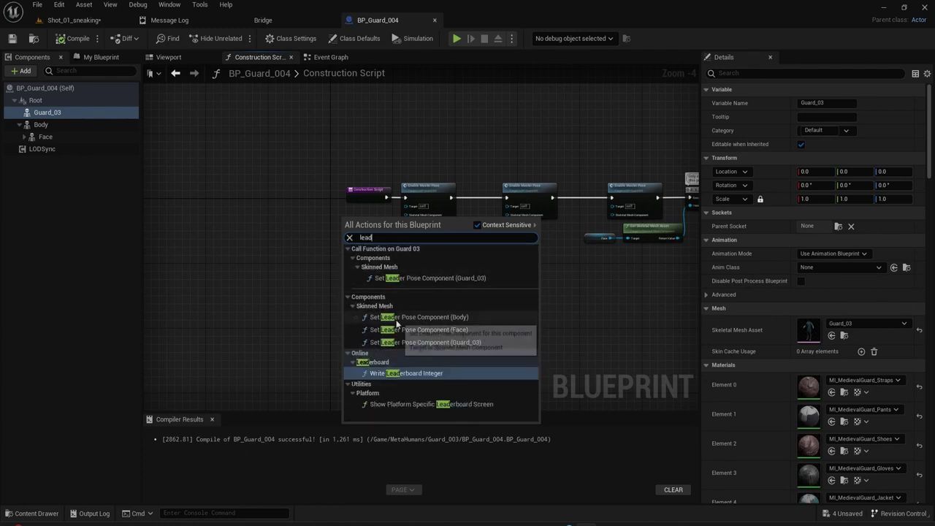
pyautogui.press('Escape')
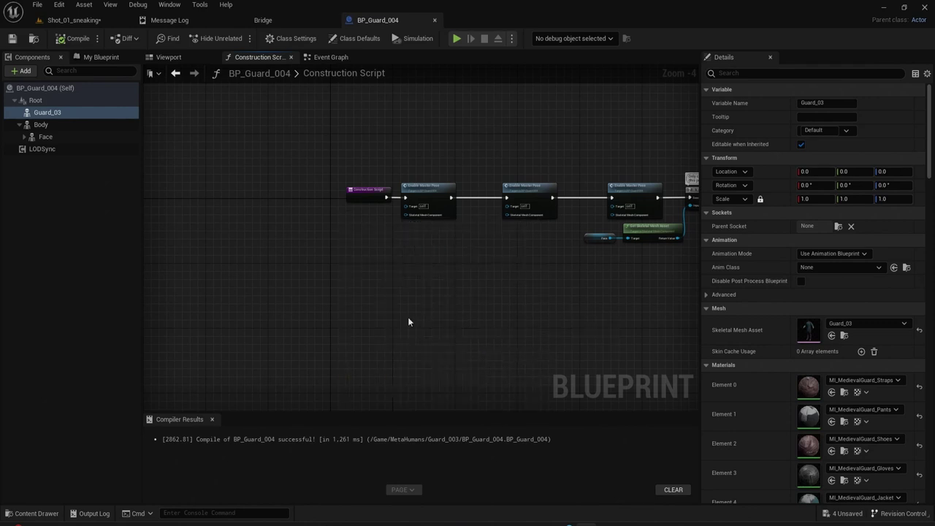
# Disconnect Body from Target and wire it into New Leader Bone Component instead.
pyautogui.scroll(4, 340, 207)
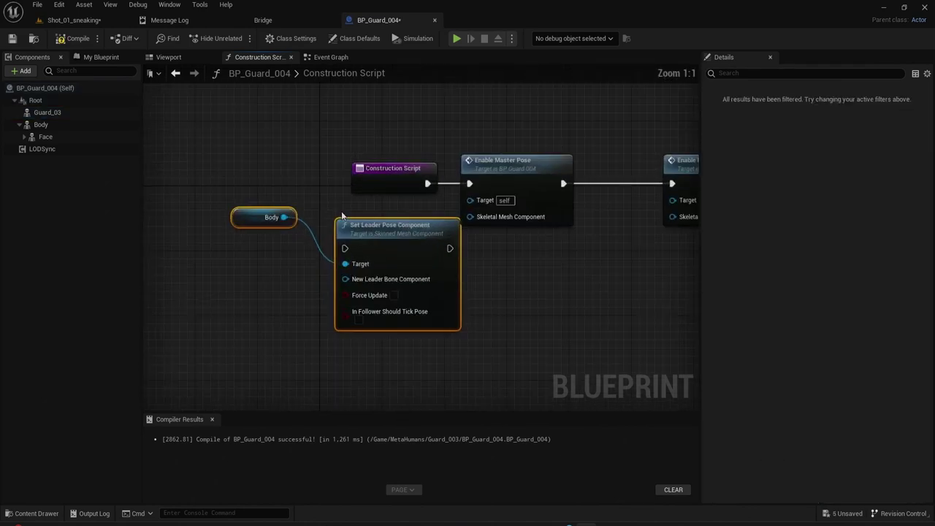
pyautogui.rightClick(237, 218)
pyautogui.click(355, 265)
pyautogui.rightClick(360, 265)
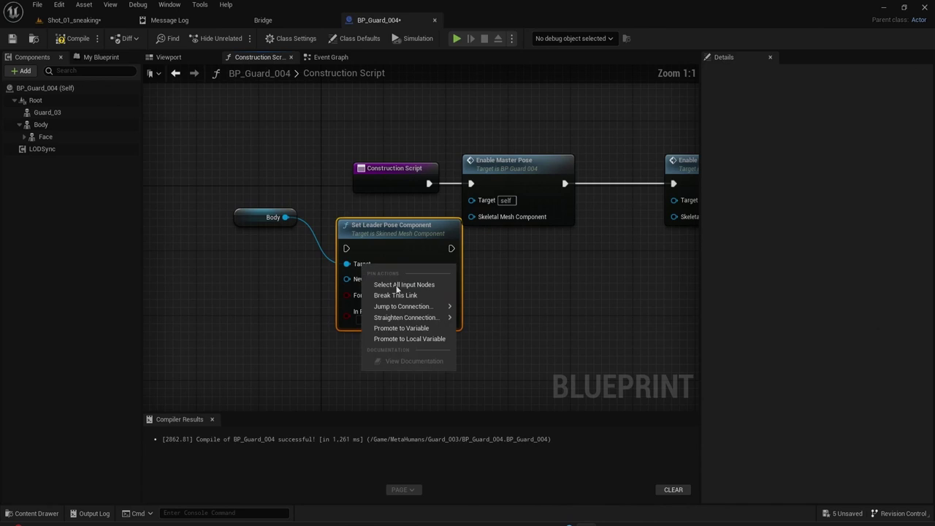
pyautogui.click(402, 293)
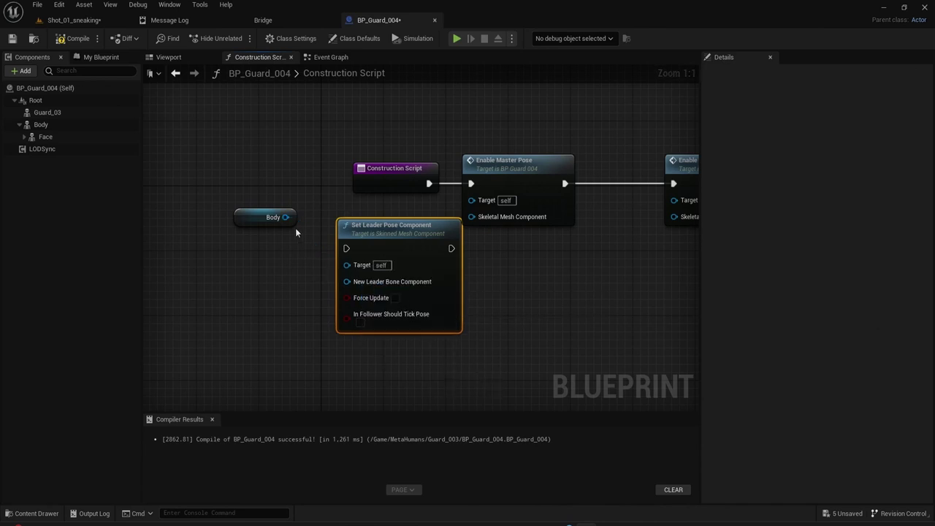
pyautogui.moveTo(286, 217); pyautogui.dragTo(361, 283)
pyautogui.moveTo(252, 217); pyautogui.dragTo(224, 276)
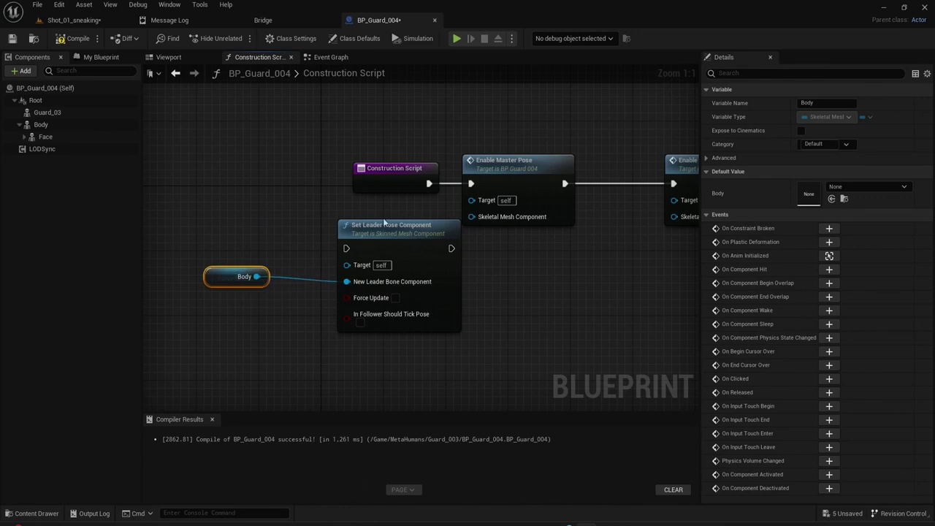
pyautogui.moveTo(384, 225); pyautogui.dragTo(360, 225)
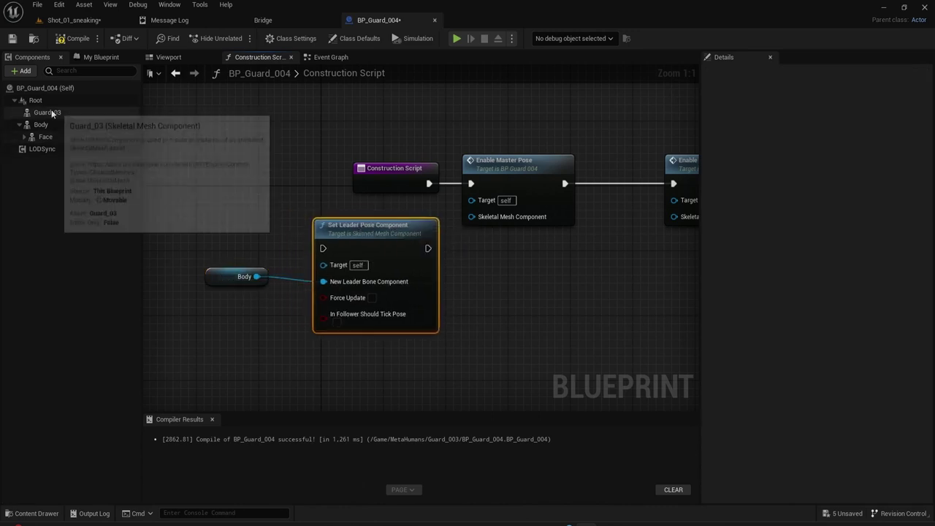
# Make Guard 03 the Target and run Set Leader Pose first, before Enable Master Pose.
pyautogui.moveTo(48, 113); pyautogui.dragTo(329, 264)
pyautogui.moveTo(234, 236); pyautogui.dragTo(218, 244)
pyautogui.moveTo(427, 249); pyautogui.dragTo(324, 247)
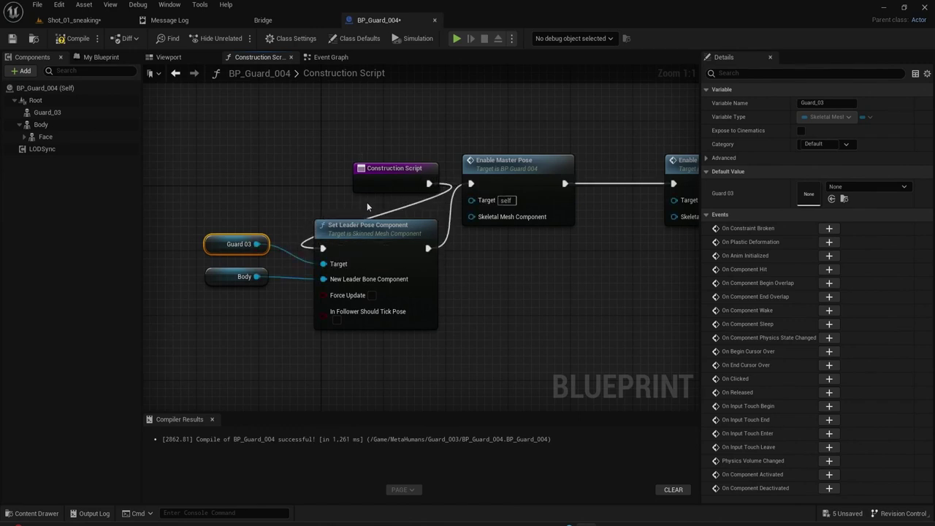
pyautogui.moveTo(380, 169); pyautogui.dragTo(222, 191)
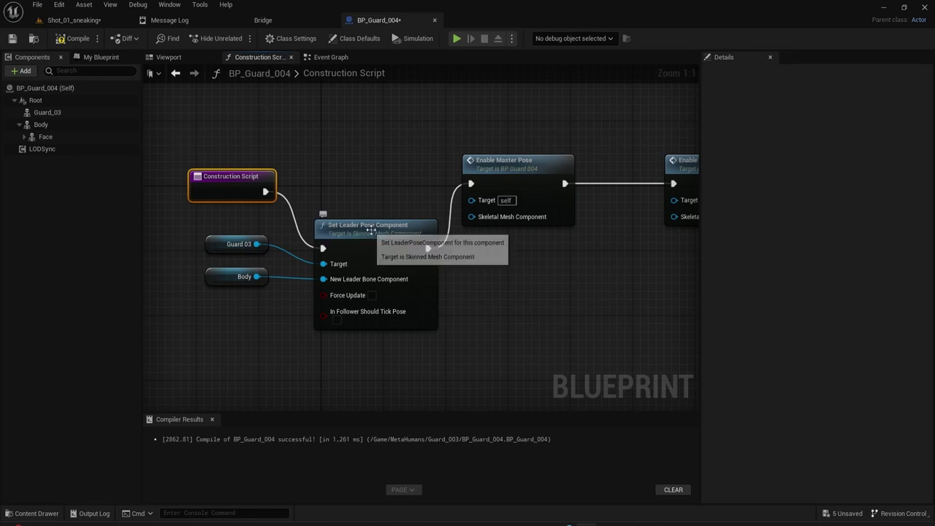
pyautogui.moveTo(233, 276); pyautogui.dragTo(233, 292)
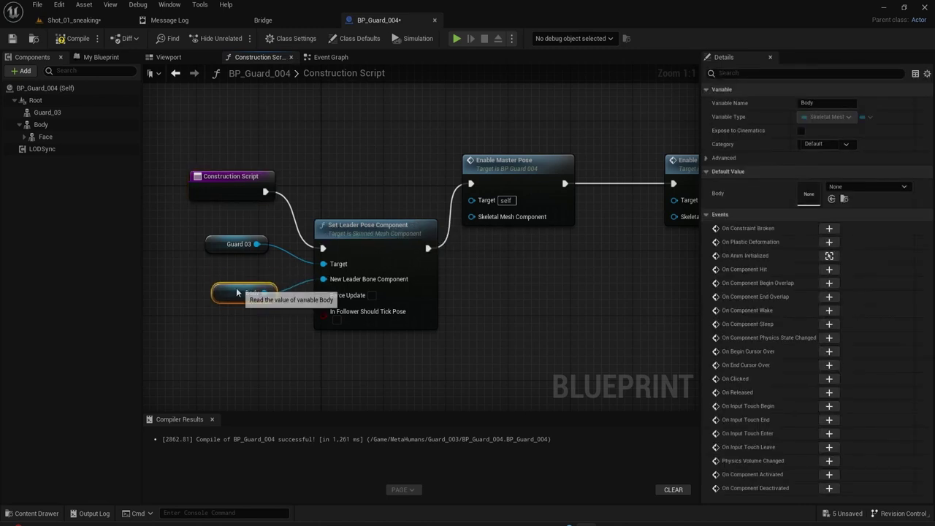
pyautogui.moveTo(224, 250); pyautogui.dragTo(188, 253)
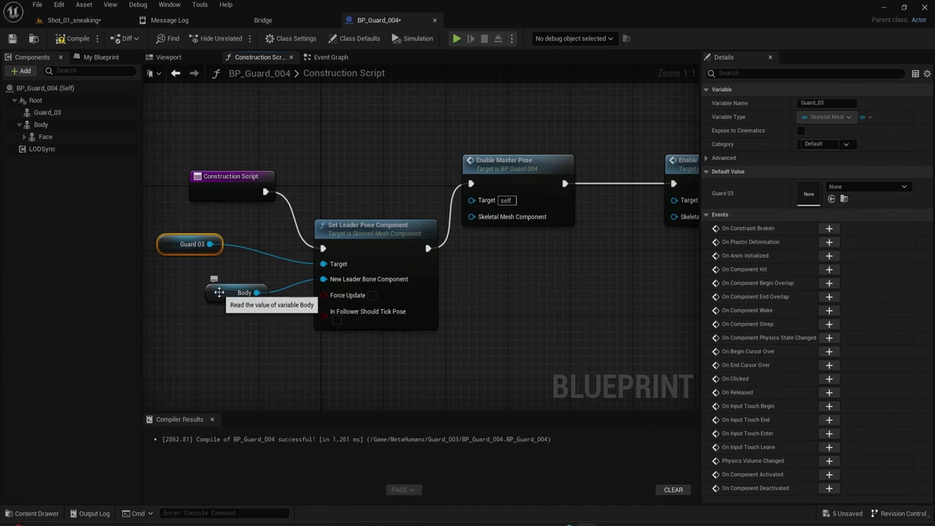
pyautogui.moveTo(221, 294); pyautogui.dragTo(221, 311)
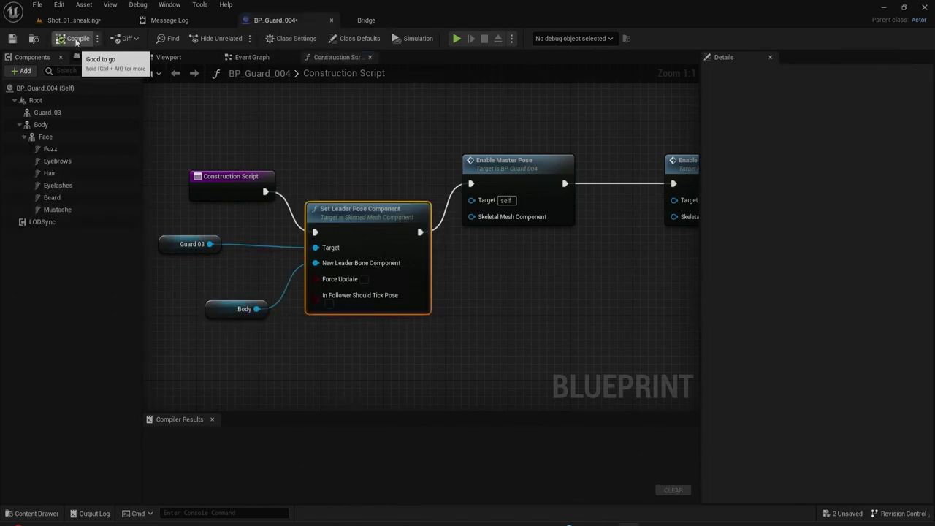
# Save the guard blueprint and return to the sneak_01 sequence in Shot_01_sneaking.
pyautogui.click(13, 40)
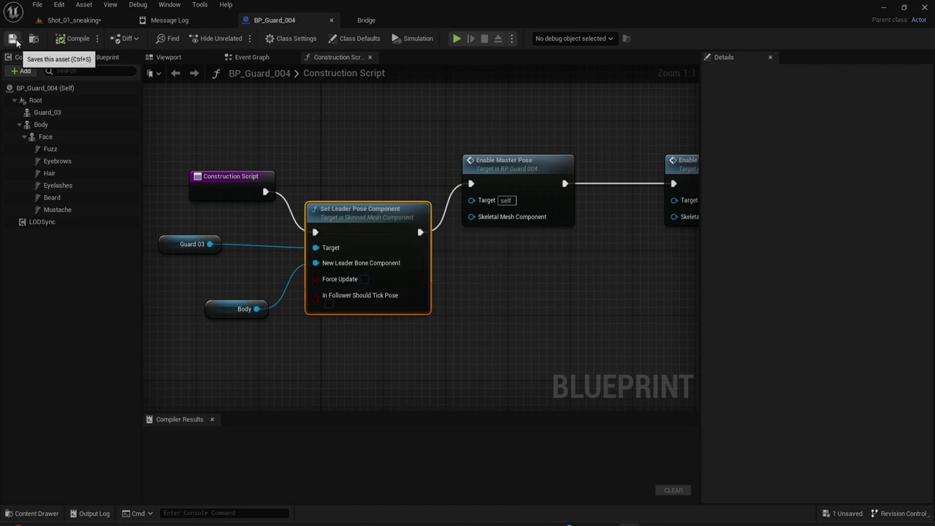
pyautogui.click(66, 23)
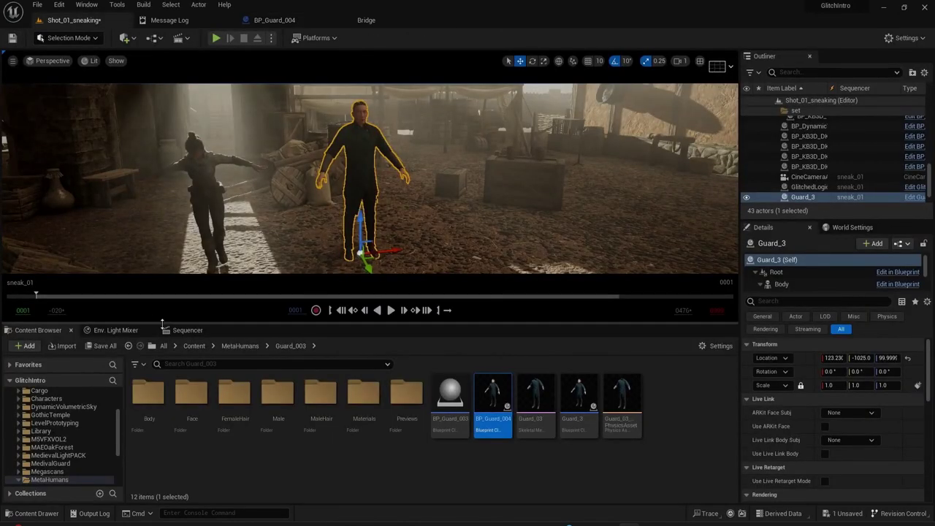
pyautogui.click(184, 330)
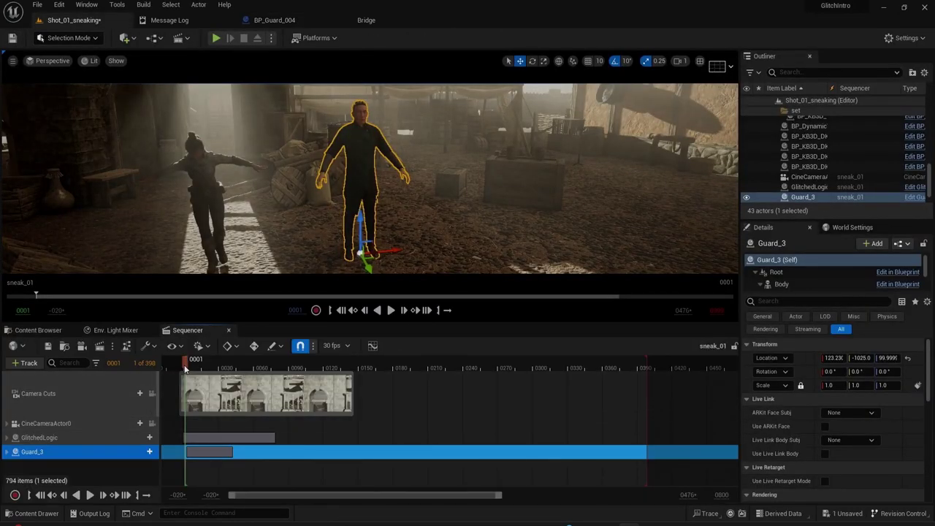
# Scrub between frames 0010 and 0015 and orbit to confirm the coat follows the body.
pyautogui.click(189, 368)
pyautogui.click(206, 369)
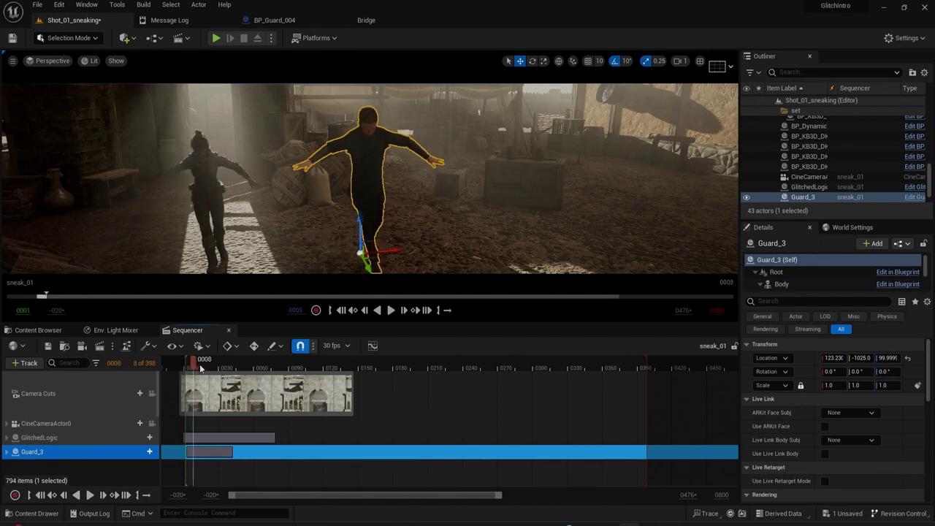
pyautogui.moveTo(212, 371); pyautogui.dragTo(198, 386)
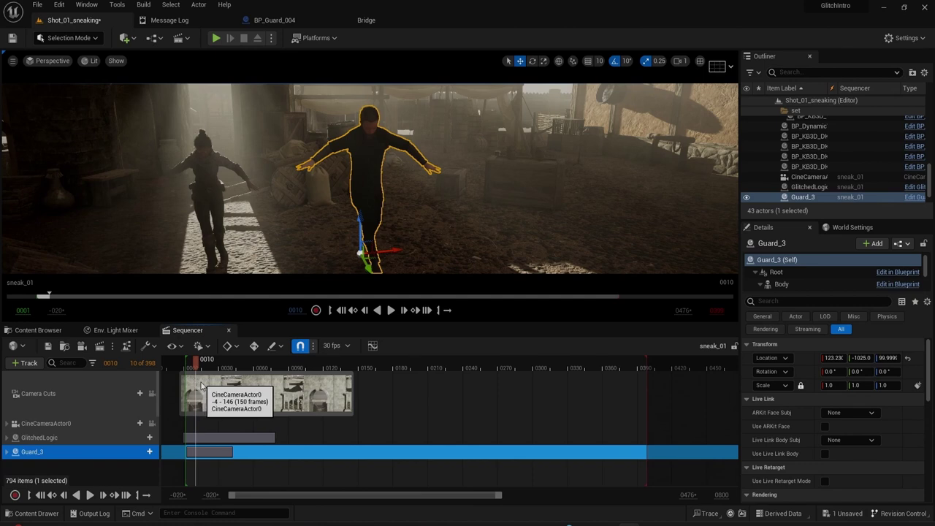
pyautogui.moveTo(201, 386); pyautogui.dragTo(204, 386)
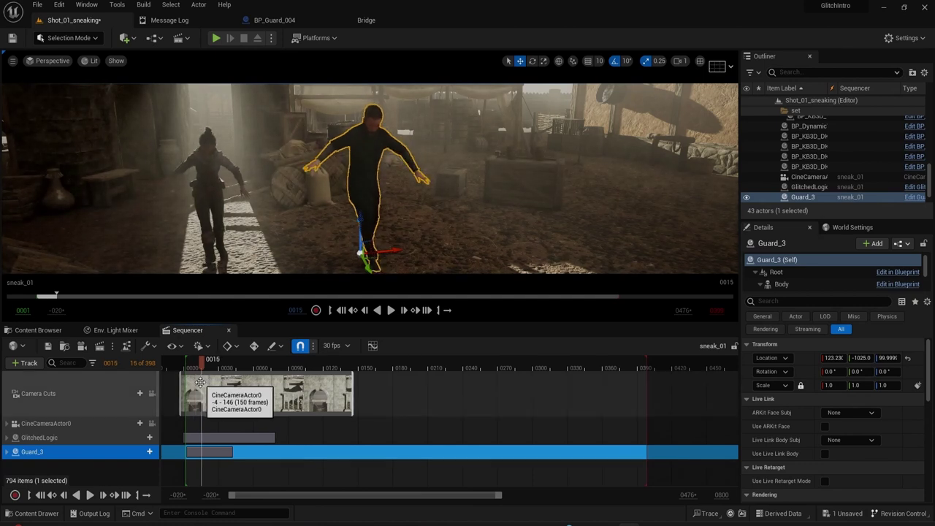
pyautogui.moveTo(203, 366)
pyautogui.mouseDown()
pyautogui.moveTo(187, 368)
pyautogui.moveTo(195, 377)
pyautogui.mouseUp()
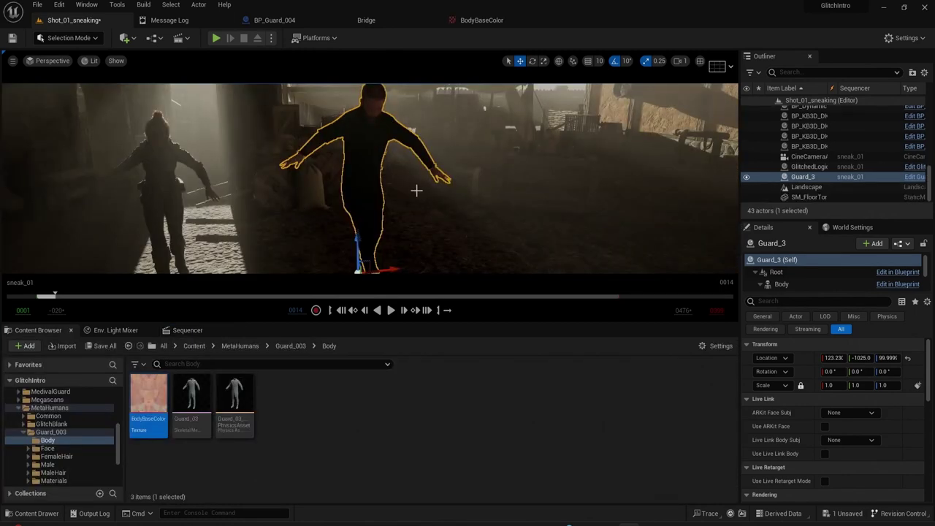
pyautogui.moveTo(417, 191); pyautogui.dragTo(396, 191, button='right')
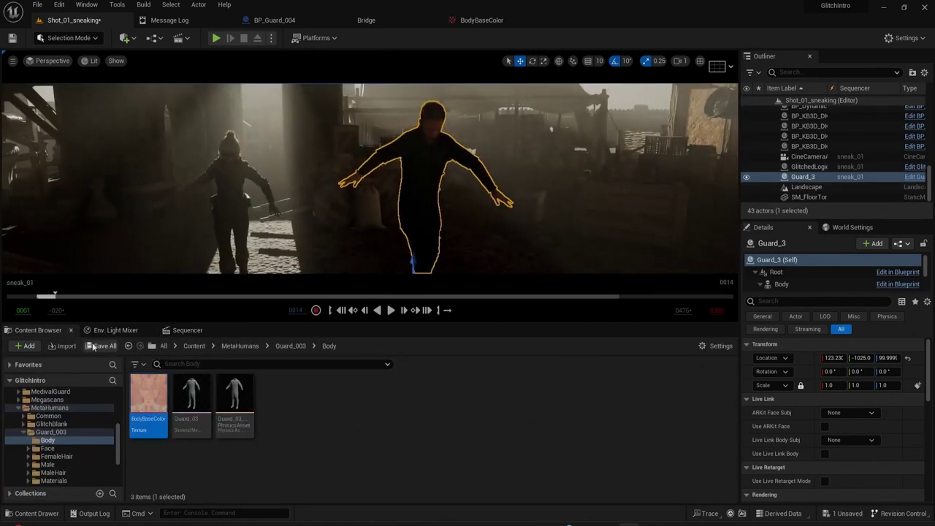